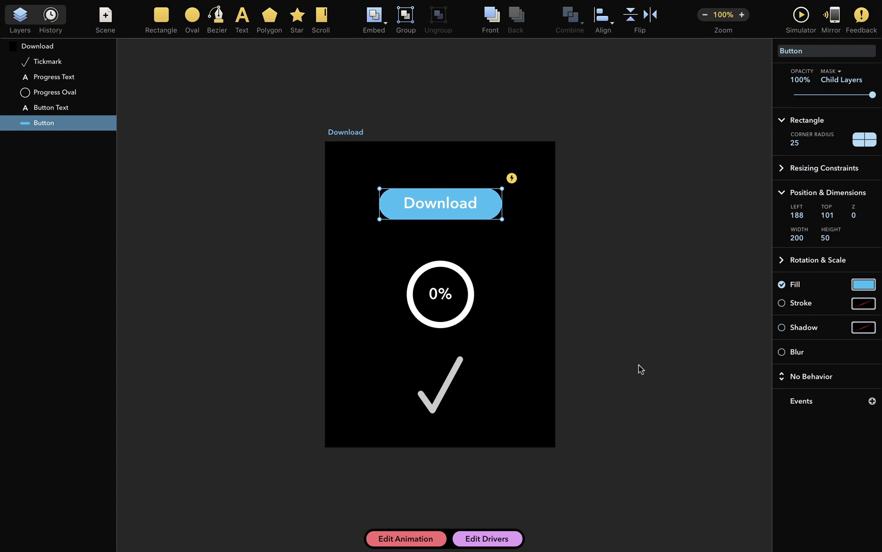
# Step: Start editing the Download animation and stretch the Button to a height of about 104 at the 1.11 s mark
pyautogui.click(438, 542)
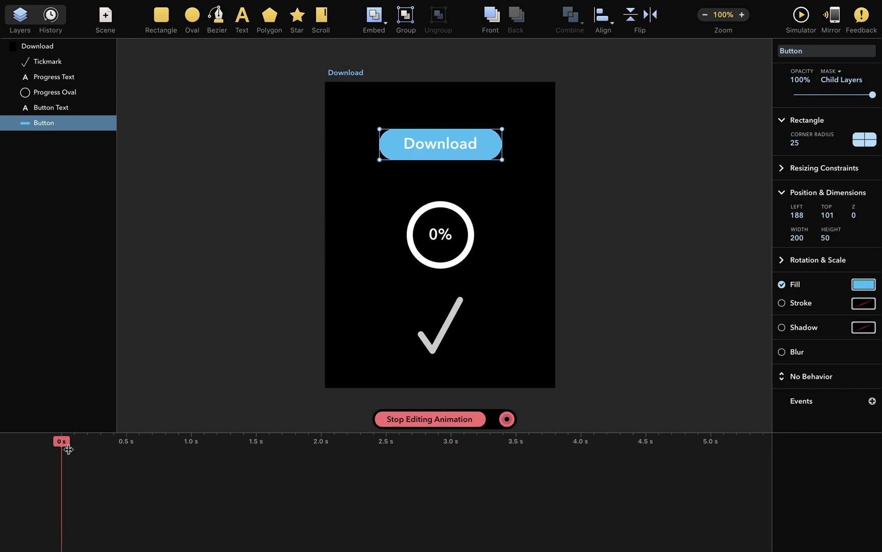
pyautogui.moveTo(68, 449); pyautogui.dragTo(204, 465)
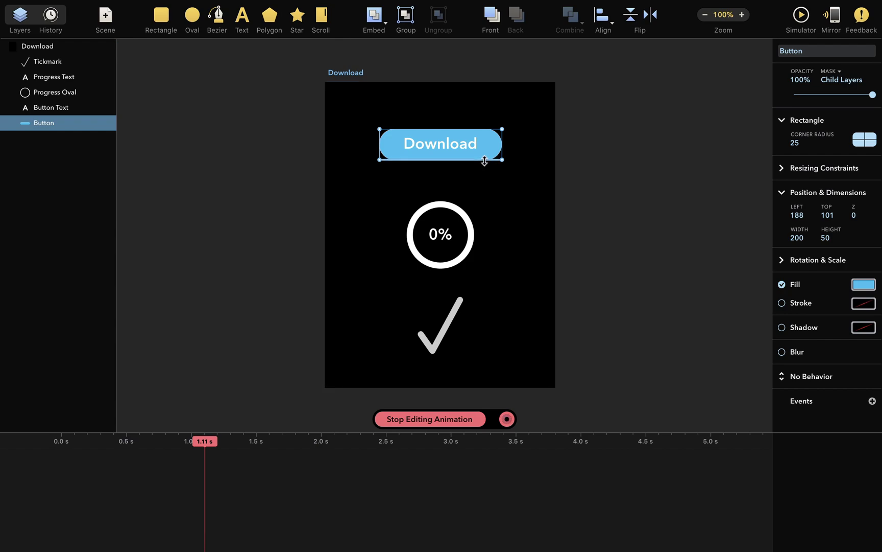
pyautogui.moveTo(485, 161); pyautogui.dragTo(488, 177)
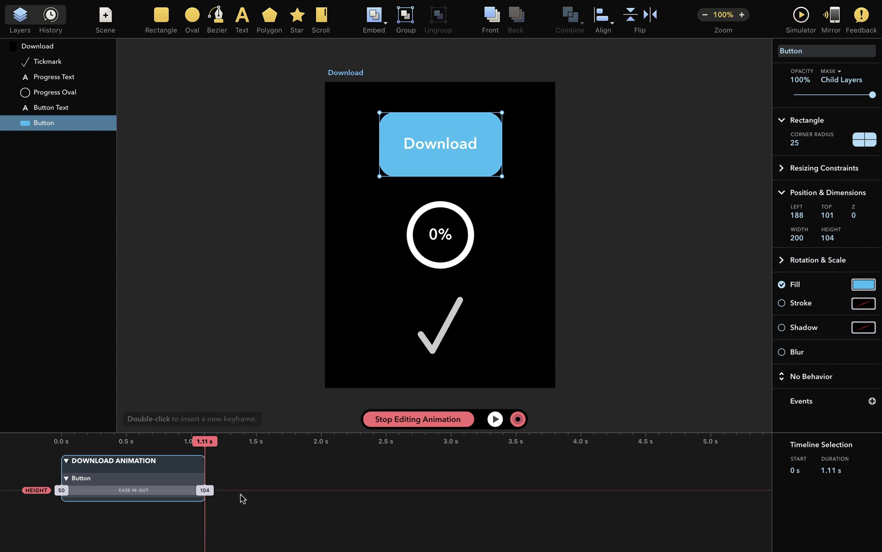
# Step: Set the value of the Button's height keyframe at 1.11 s to 110
pyautogui.click(189, 481)
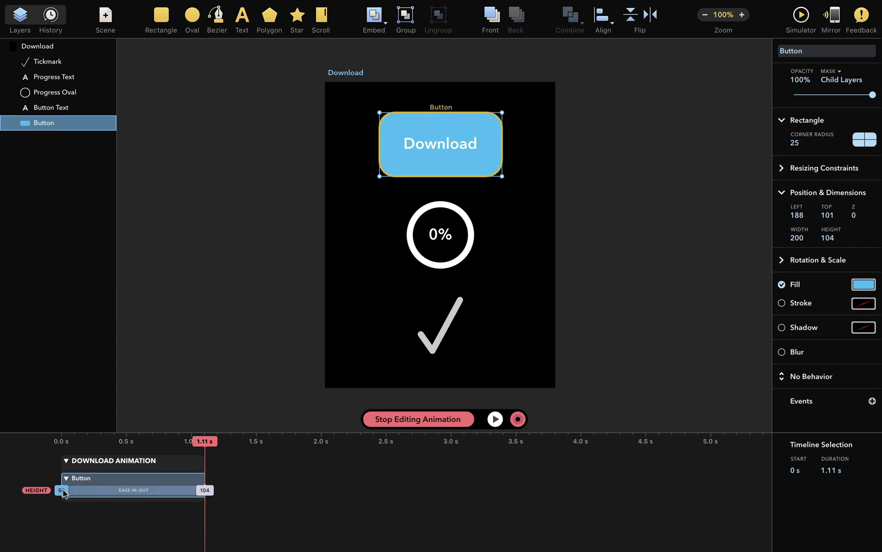
pyautogui.click(61, 490)
pyautogui.click(209, 490)
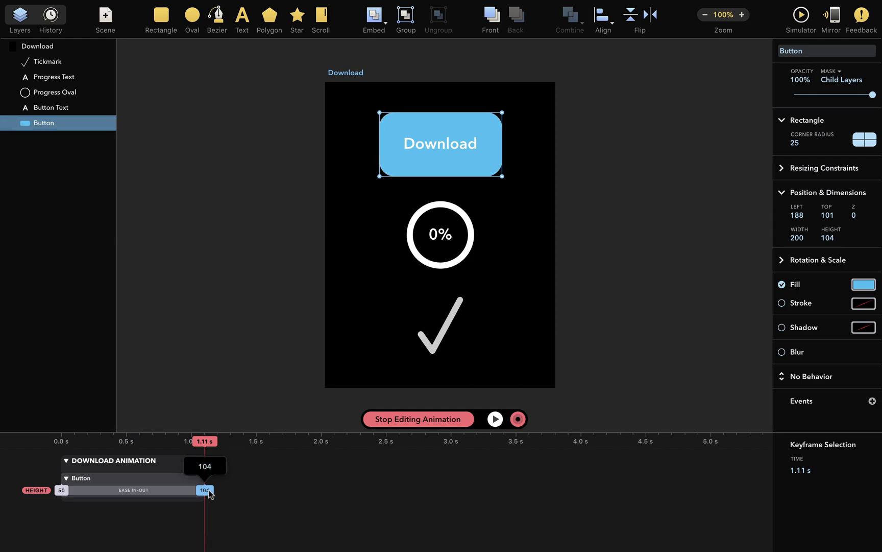
pyautogui.doubleClick(208, 490)
pyautogui.write('110')
pyautogui.press('Return')
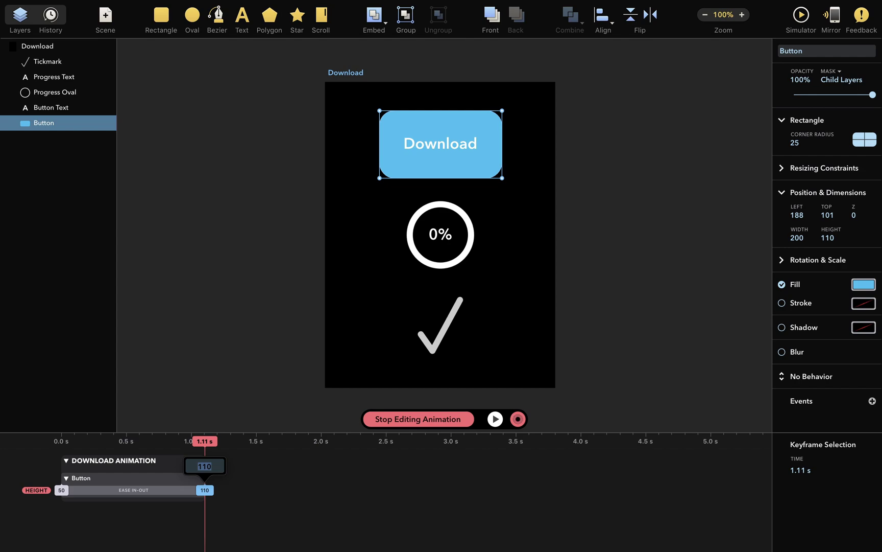
pyautogui.click(234, 490)
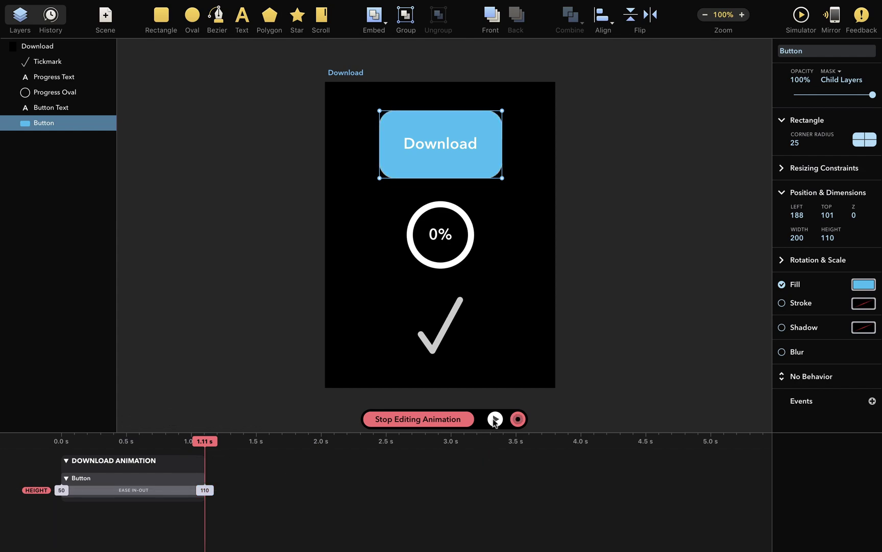
# Step: Preview the height animation and set the Button's width to 110 at 1.11 s
pyautogui.click(494, 419)
pyautogui.click(796, 239)
pyautogui.write('110')
pyautogui.press('Return')
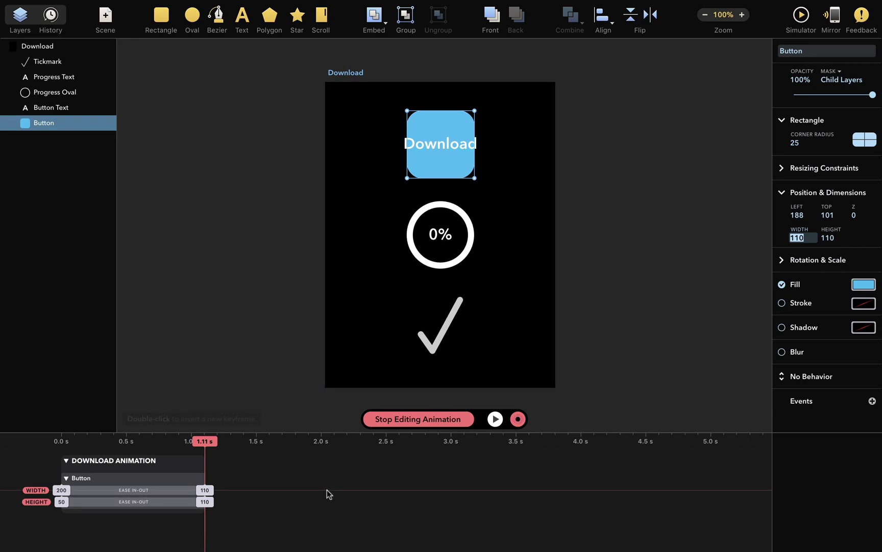
# Step: Set the Button's corner radius to 55 at 1.11 s and preview the animation
pyautogui.click(803, 138)
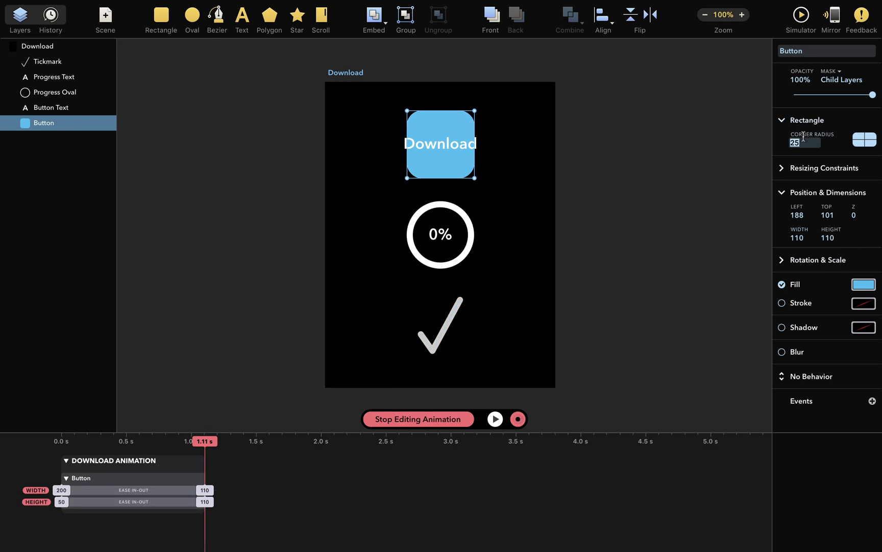
pyautogui.write('55')
pyautogui.press('Return')
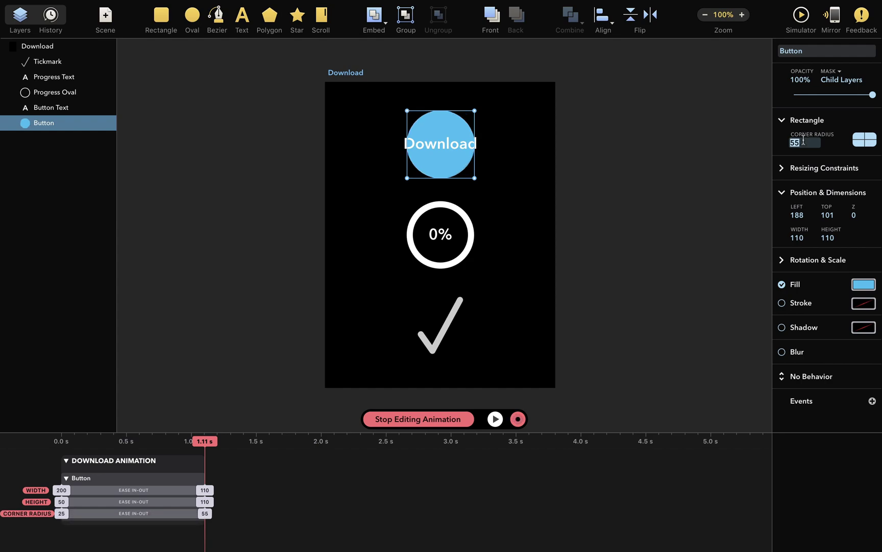
pyautogui.click(495, 419)
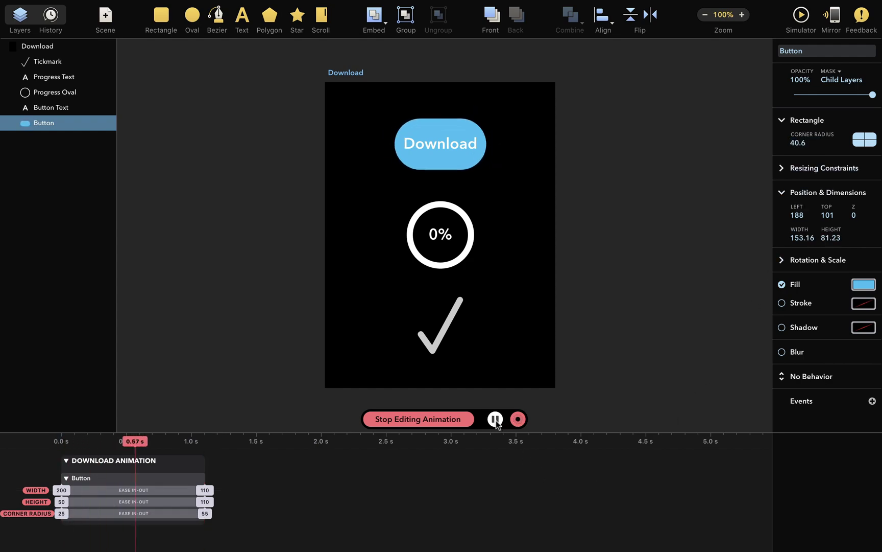
pyautogui.click(495, 419)
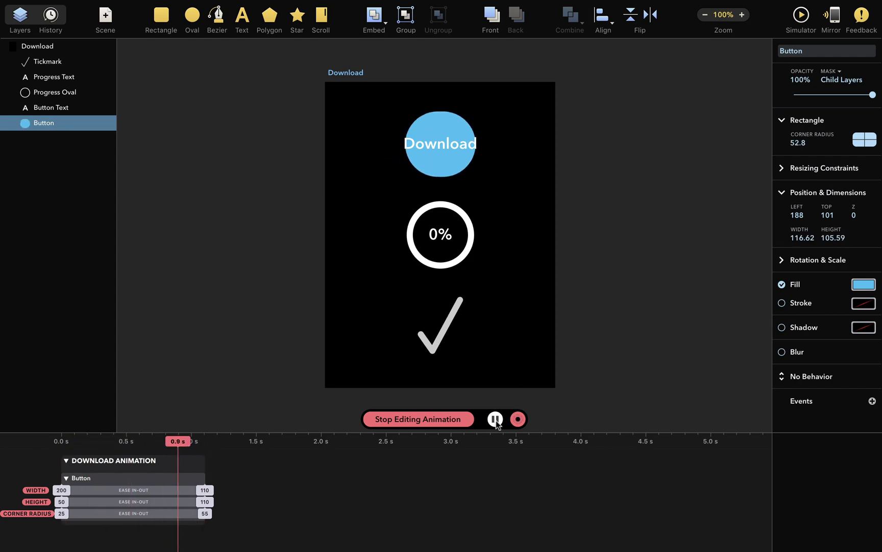
# Step: Fade Button Text to 0% opacity, move that end keyframe to 0.21 s, and scrub through the fade
pyautogui.click(477, 144)
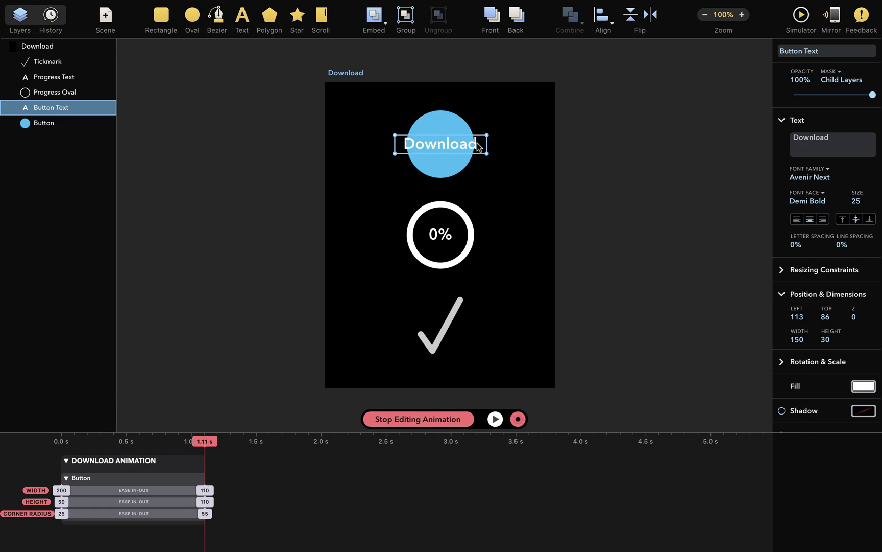
pyautogui.moveTo(873, 95); pyautogui.dragTo(794, 95)
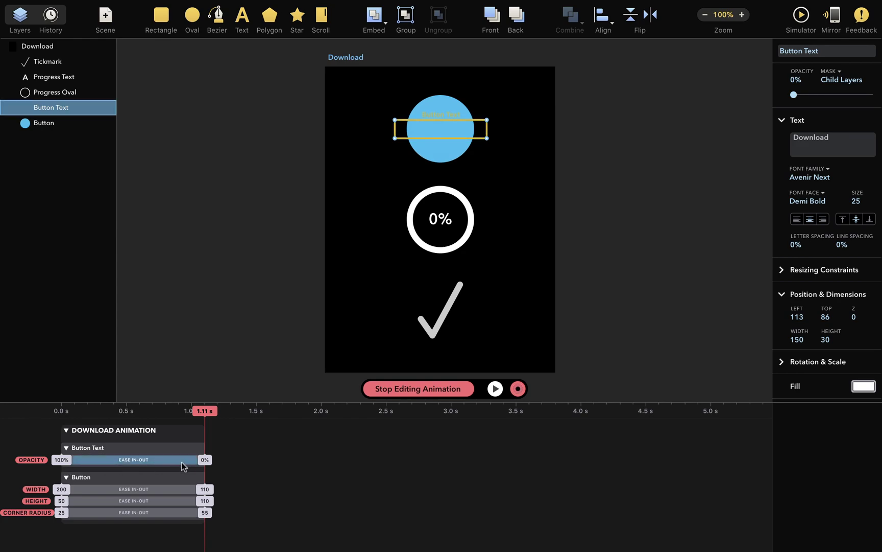
pyautogui.moveTo(208, 458); pyautogui.dragTo(92, 468)
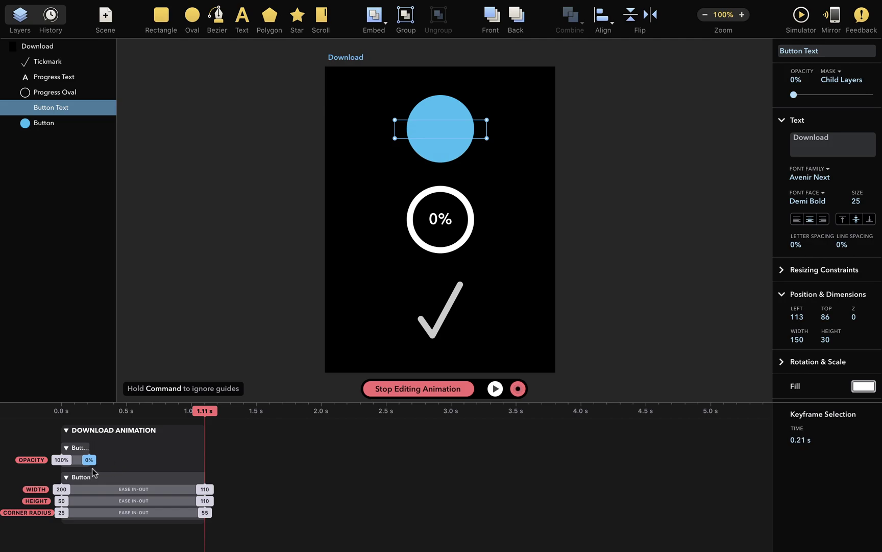
pyautogui.click(62, 410)
pyautogui.moveTo(62, 410); pyautogui.dragTo(202, 414)
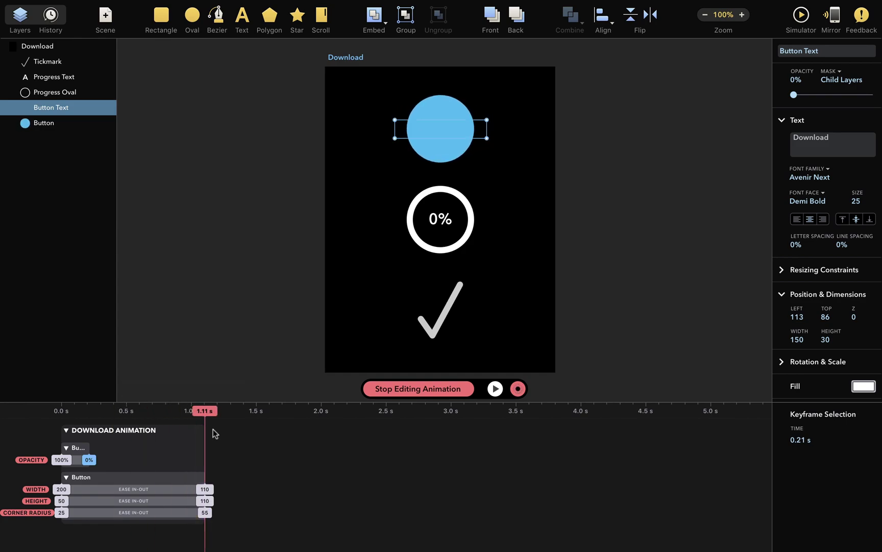
# Step: Shift the whole Button animation so that it starts at 0.21 s, where the Button Text fade ends
pyautogui.click(120, 476)
pyautogui.moveTo(127, 477); pyautogui.dragTo(149, 474)
pyautogui.moveTo(99, 450); pyautogui.dragTo(66, 451)
pyautogui.click(96, 479)
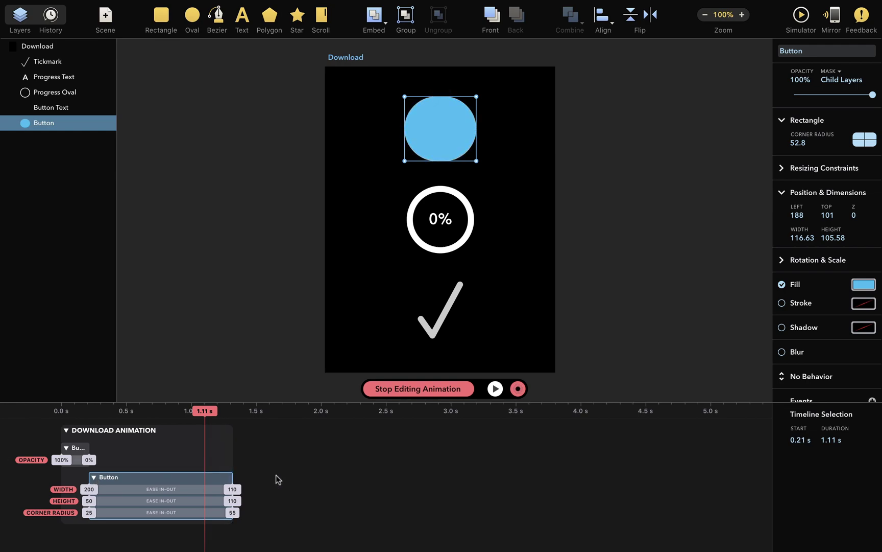
# Step: Examine the timing of the Button Text and Button animations on the timeline and play back the sequence
pyautogui.hscroll(5, 275, 474)
pyautogui.hscroll(-5, 276, 474)
pyautogui.hscroll(3, 275, 475)
pyautogui.hscroll(-3, 276, 479)
pyautogui.hscroll(3, 276, 479)
pyautogui.hscroll(-3, 276, 479)
pyautogui.scroll(5, 276, 479)
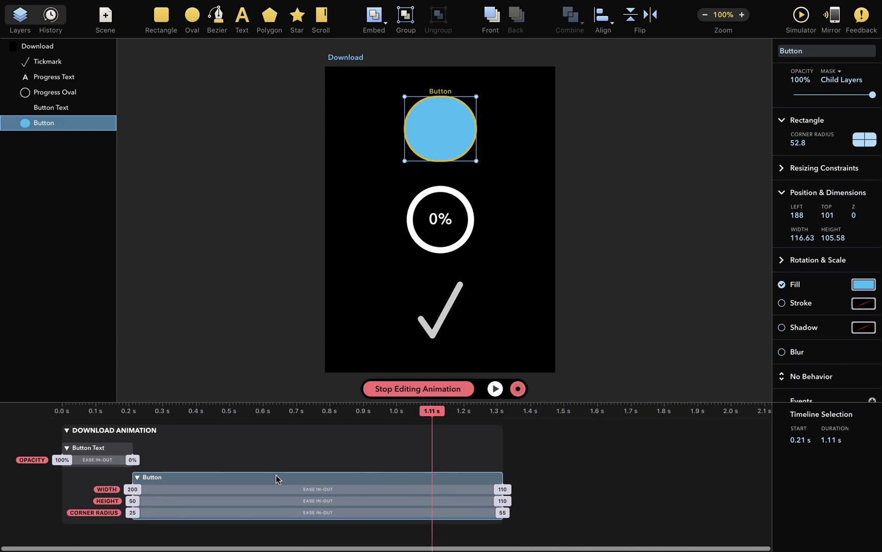
pyautogui.hscroll(-3, 275, 479)
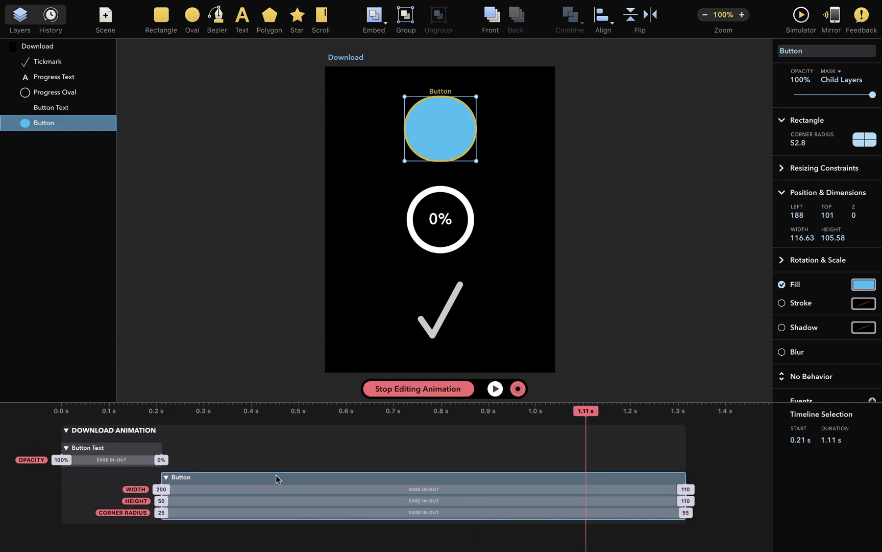
pyautogui.scroll(-2, 276, 478)
pyautogui.scroll(-3, 276, 478)
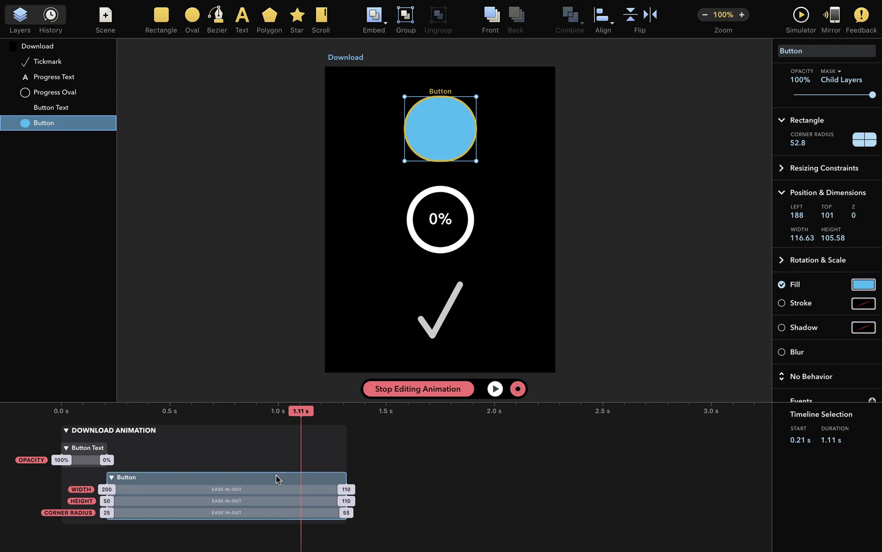
pyautogui.scroll(4, 276, 478)
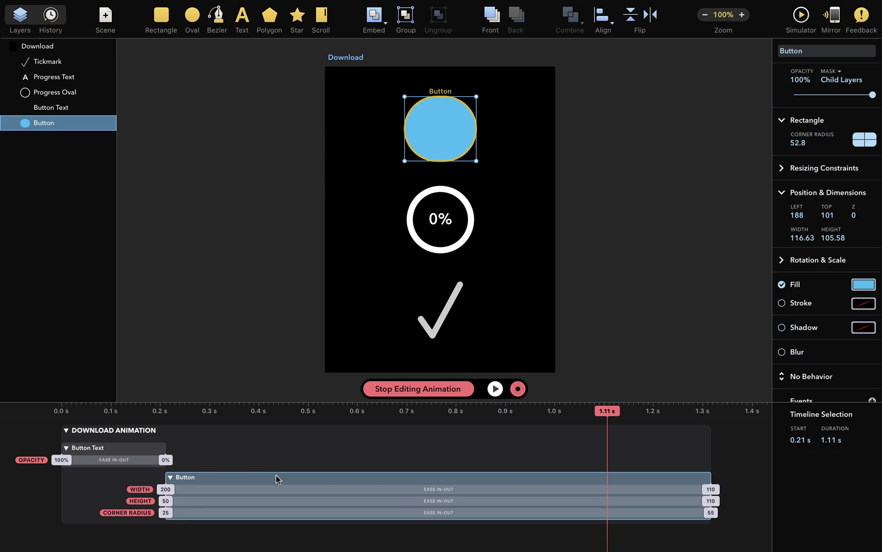
pyautogui.click(495, 388)
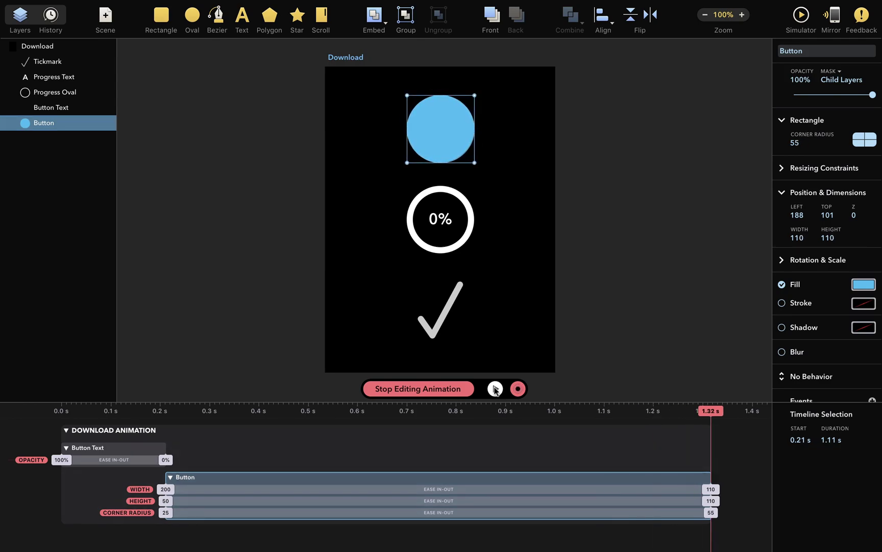
pyautogui.click(495, 388)
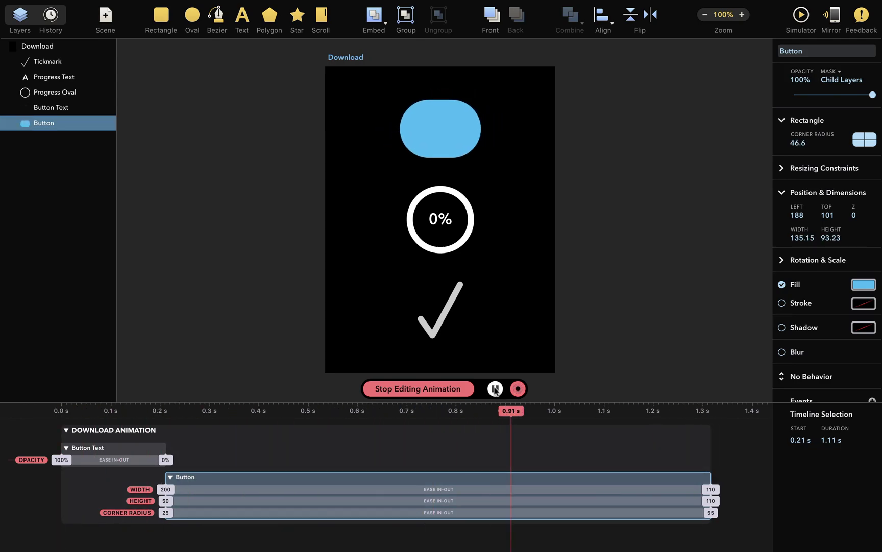
# Step: Apply Spring easing of 0.22 s to the Button's width, height and corner radius animations and preview the motion
pyautogui.click(459, 487)
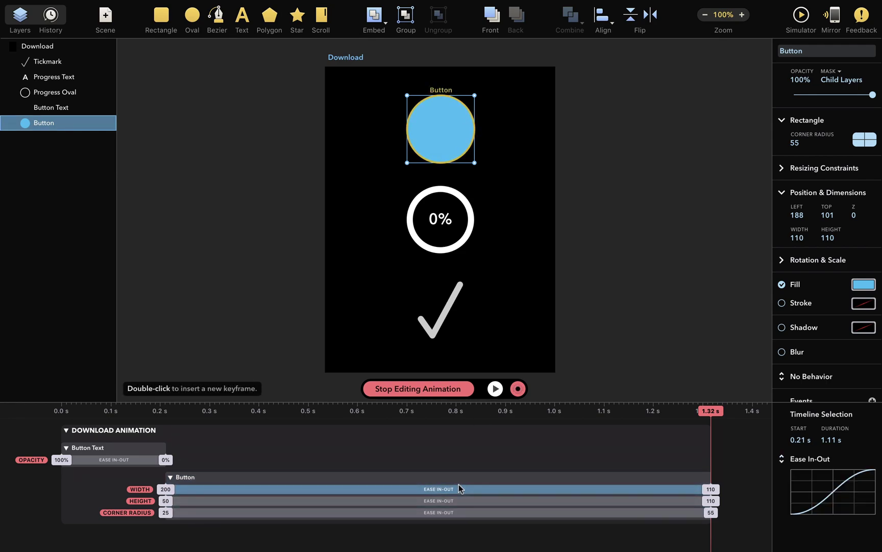
pyautogui.click(458, 513)
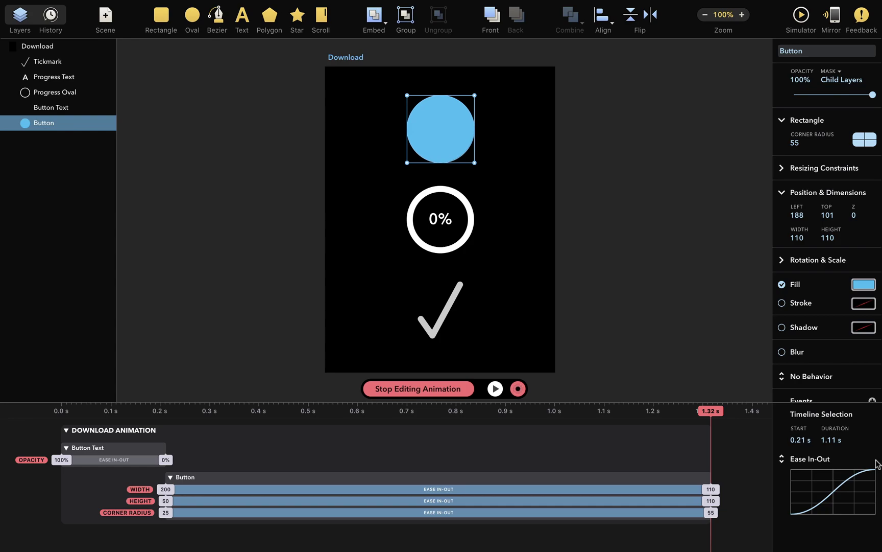
pyautogui.click(837, 463)
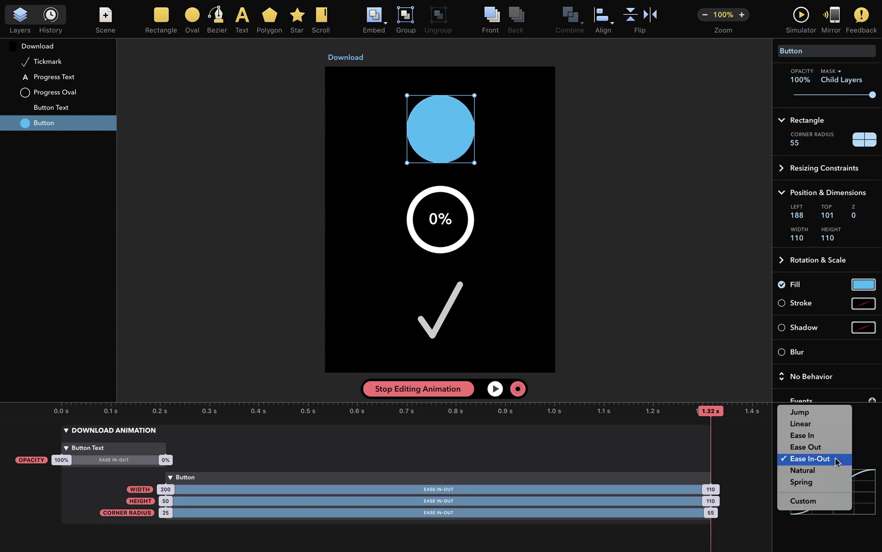
pyautogui.click(827, 426)
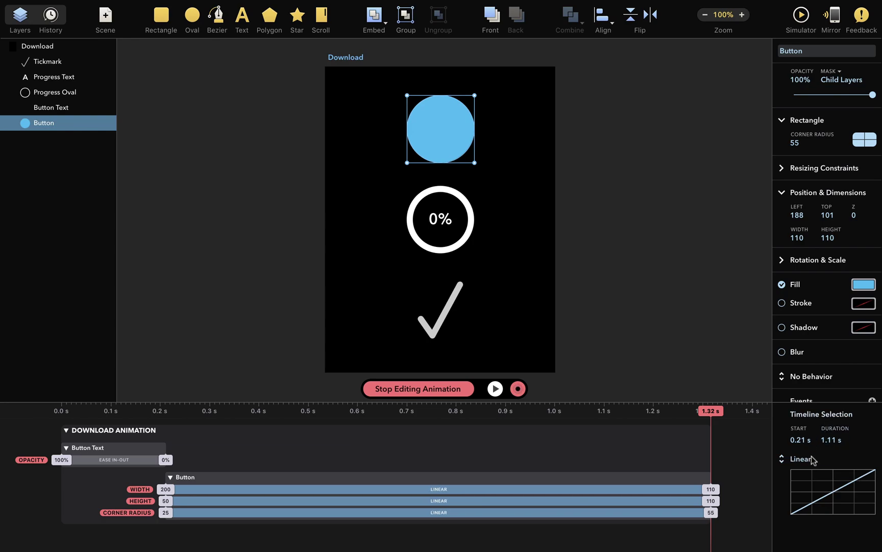
pyautogui.click(811, 460)
pyautogui.click(812, 516)
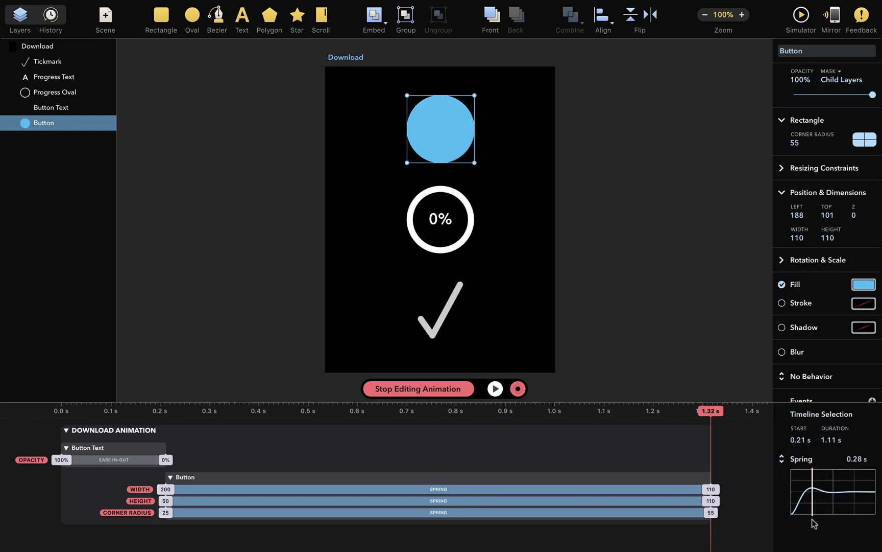
pyautogui.moveTo(812, 508); pyautogui.dragTo(808, 505)
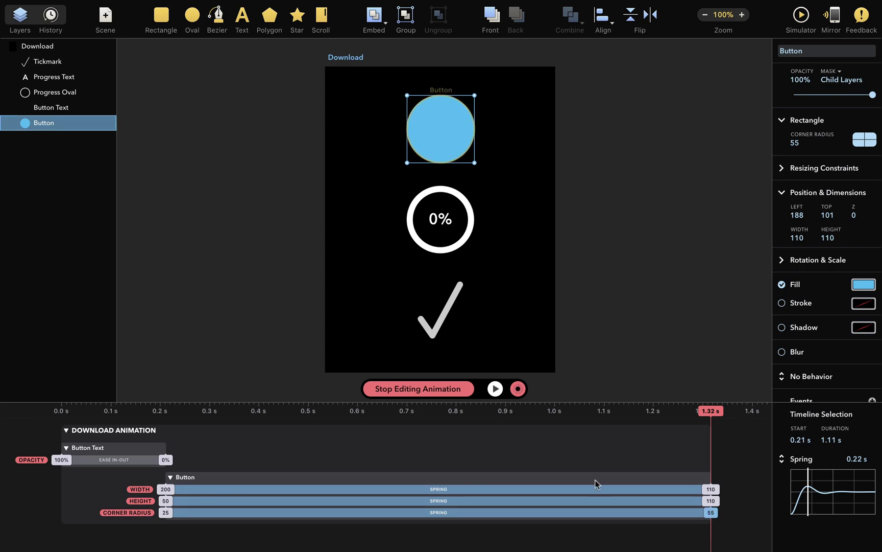
pyautogui.click(495, 390)
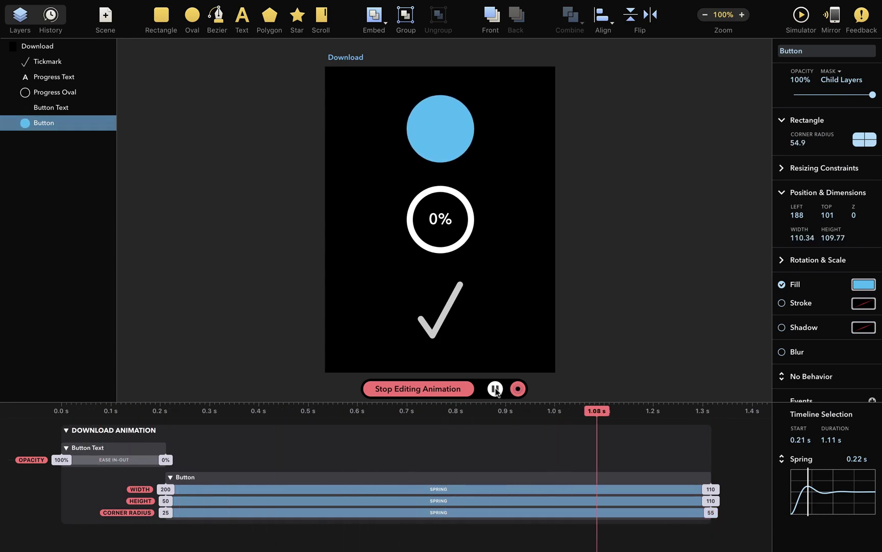
pyautogui.click(495, 389)
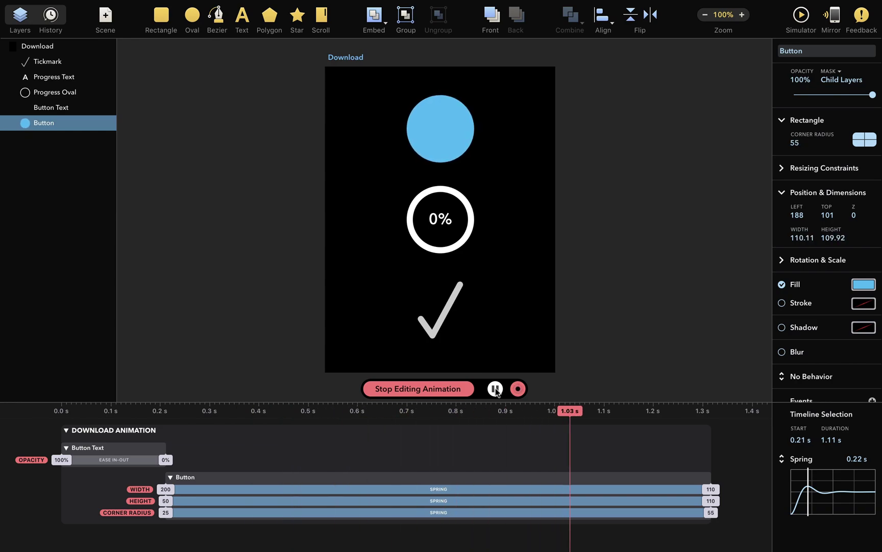
pyautogui.click(495, 389)
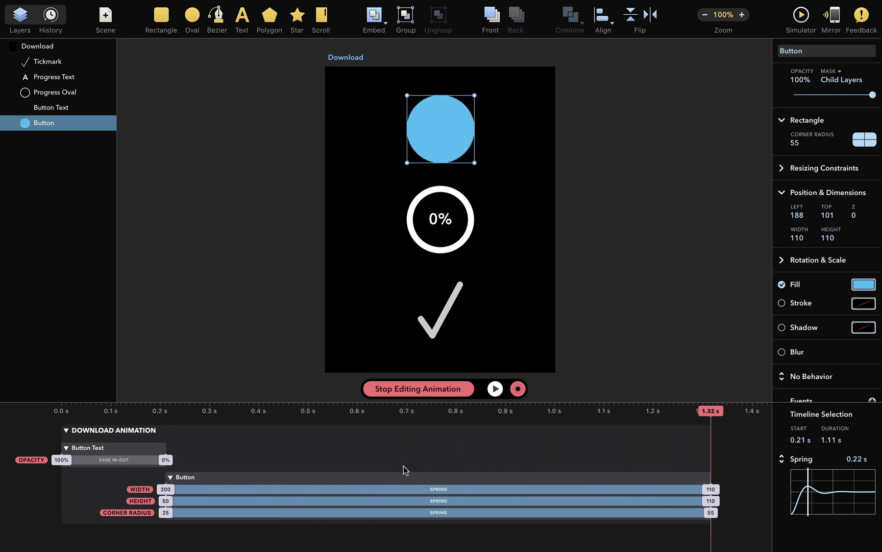
# Step: Turn off keyframe recording for the Download animation
pyautogui.scroll(-5, 403, 466)
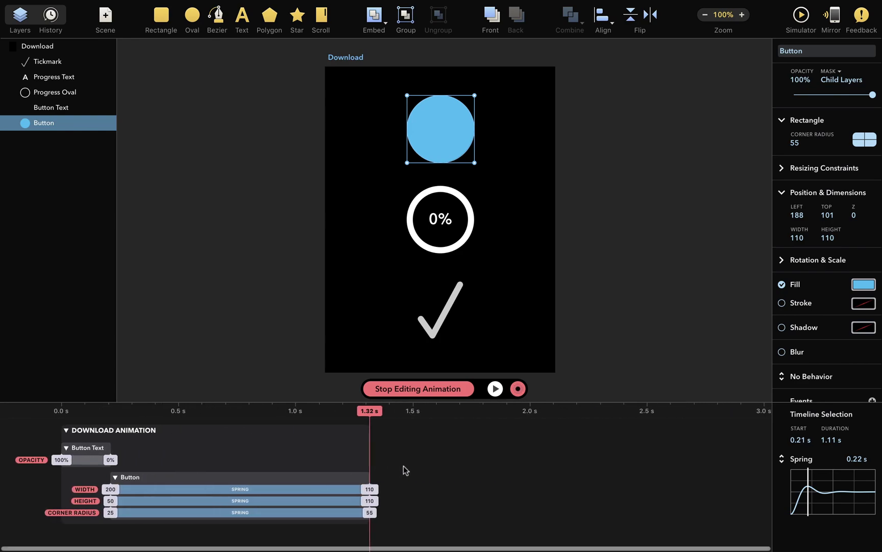
pyautogui.scroll(-3, 404, 466)
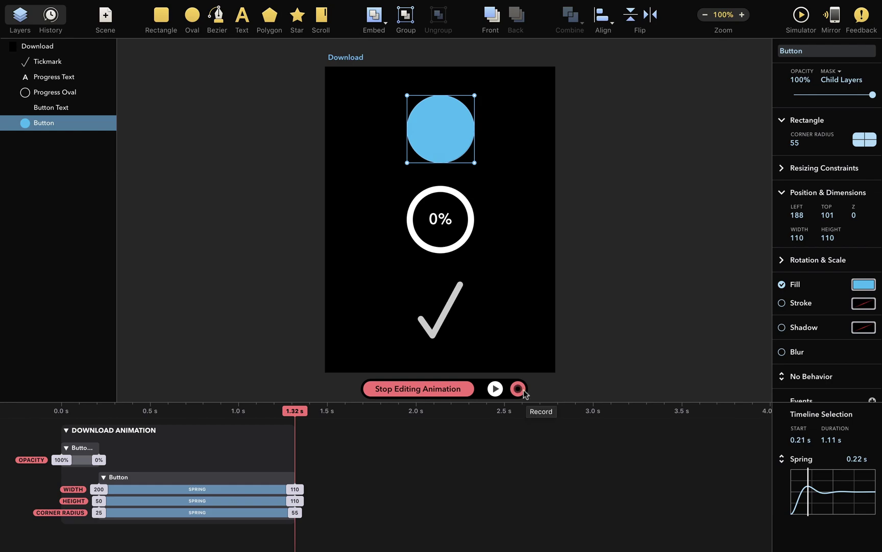
pyautogui.click(523, 391)
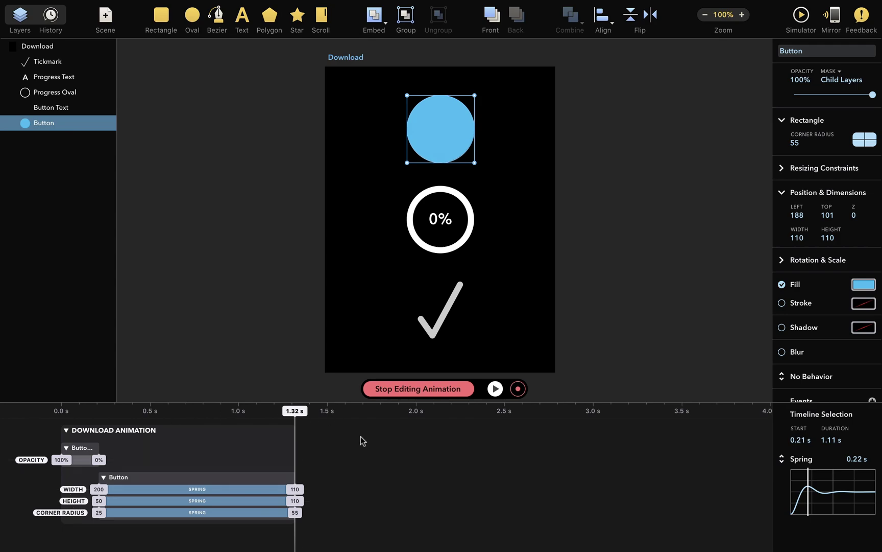
# Step: Select the Progress Oval and reduce its end angle to 144° with keyframe recording off
pyautogui.click(519, 388)
pyautogui.click(520, 389)
pyautogui.click(470, 206)
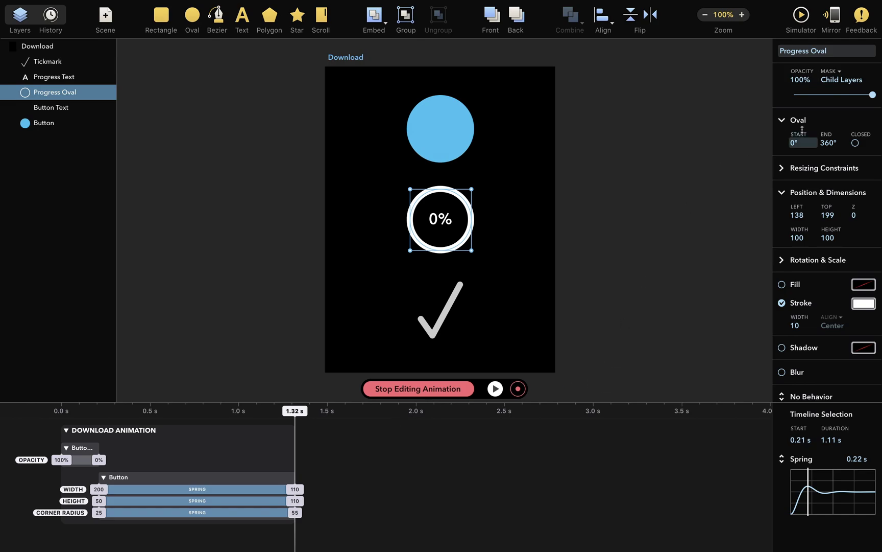
pyautogui.click(820, 139)
pyautogui.moveTo(828, 143); pyautogui.dragTo(825, 278)
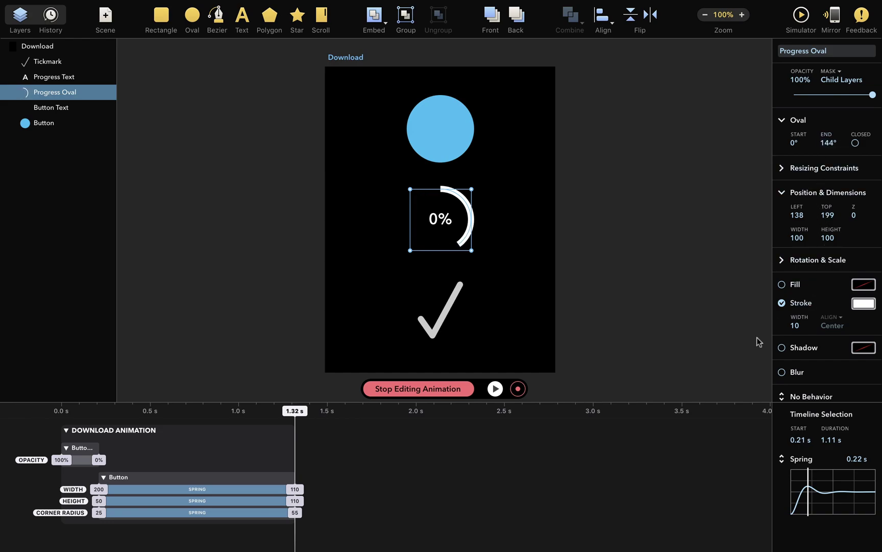
# Step: Turn on keyframe recording and keyframe the Progress Oval's end angle at 0° at 1.75 s
pyautogui.click(518, 389)
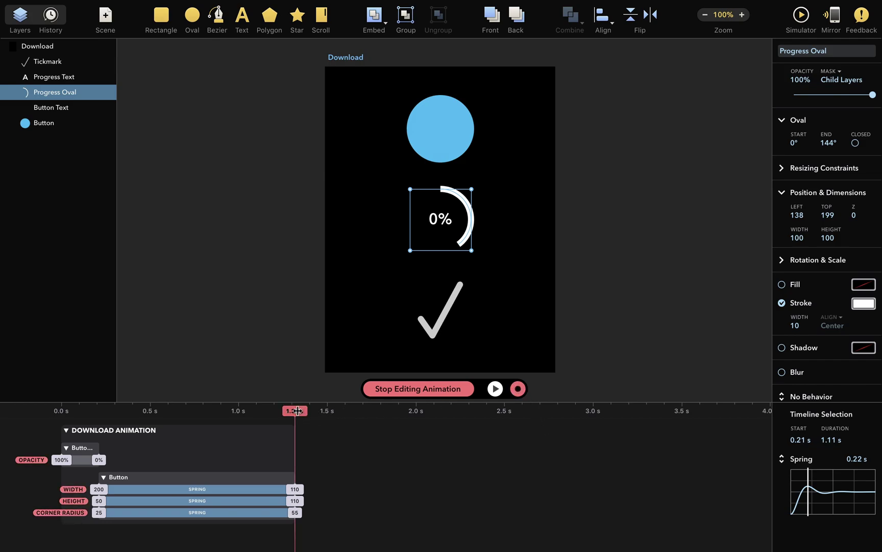
pyautogui.moveTo(298, 410); pyautogui.dragTo(370, 412)
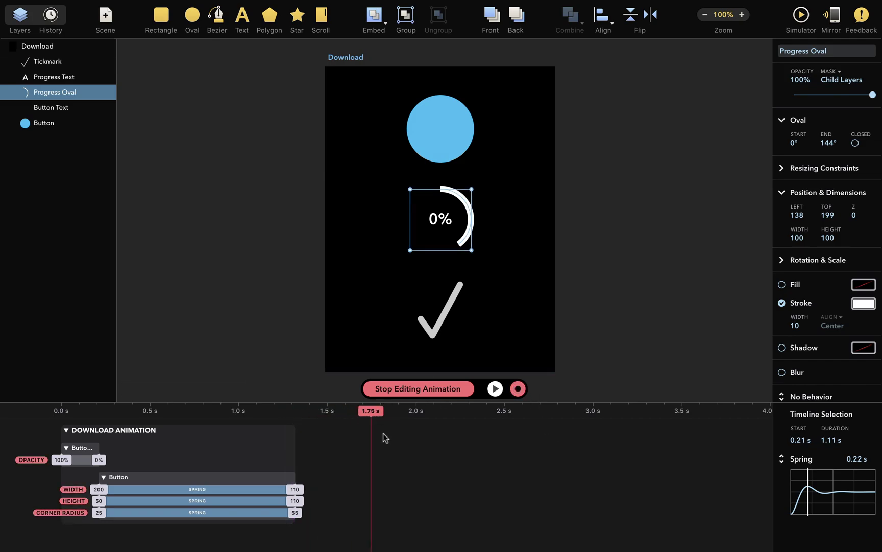
pyautogui.click(828, 143)
pyautogui.write('0')
pyautogui.press('Return')
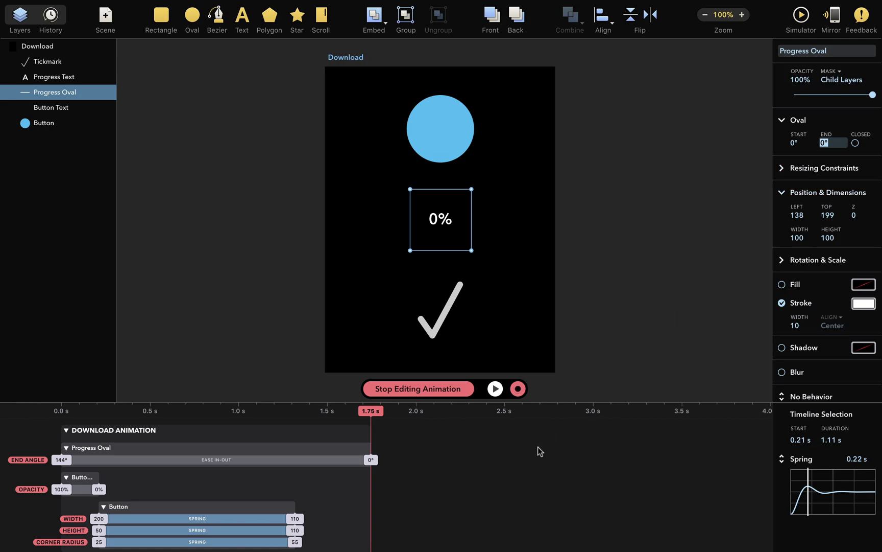
# Step: Keyframe the Progress Oval's end angle at 360° at 2.43 s and delete its end angle keyframe at 0 s
pyautogui.click(491, 411)
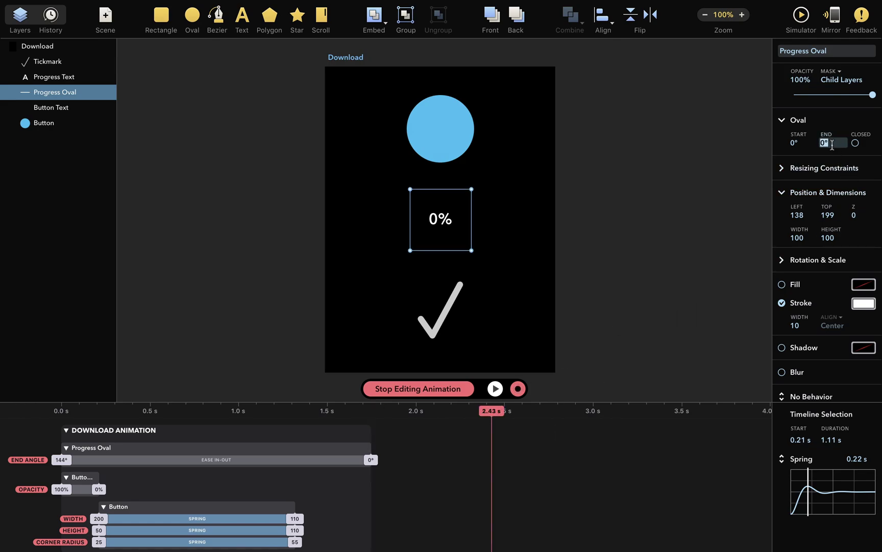
pyautogui.press('Return')
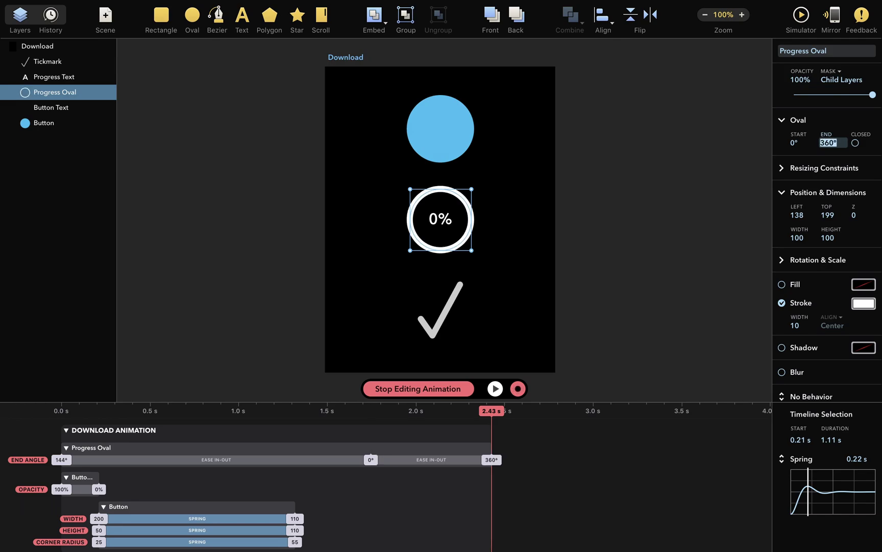
pyautogui.click(62, 461)
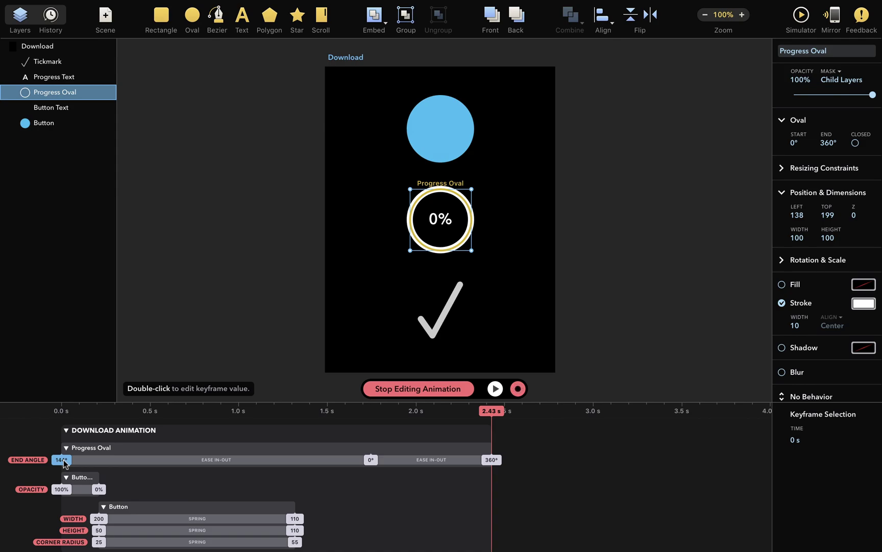
pyautogui.press('Delete')
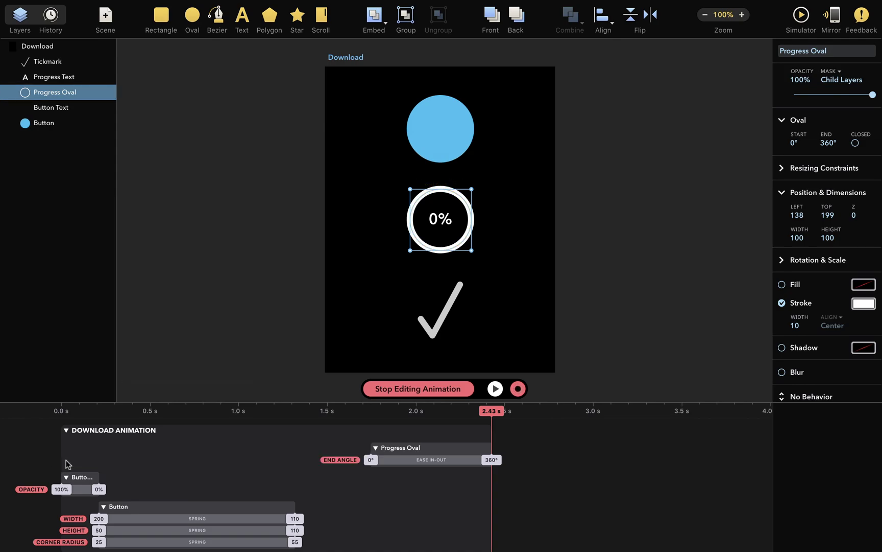
# Step: Keyframe the Progress Text's string as 100% at 2.43 s
pyautogui.moveTo(347, 419)
pyautogui.mouseDown()
pyautogui.moveTo(337, 417)
pyautogui.moveTo(487, 420)
pyautogui.moveTo(361, 420)
pyautogui.mouseUp()
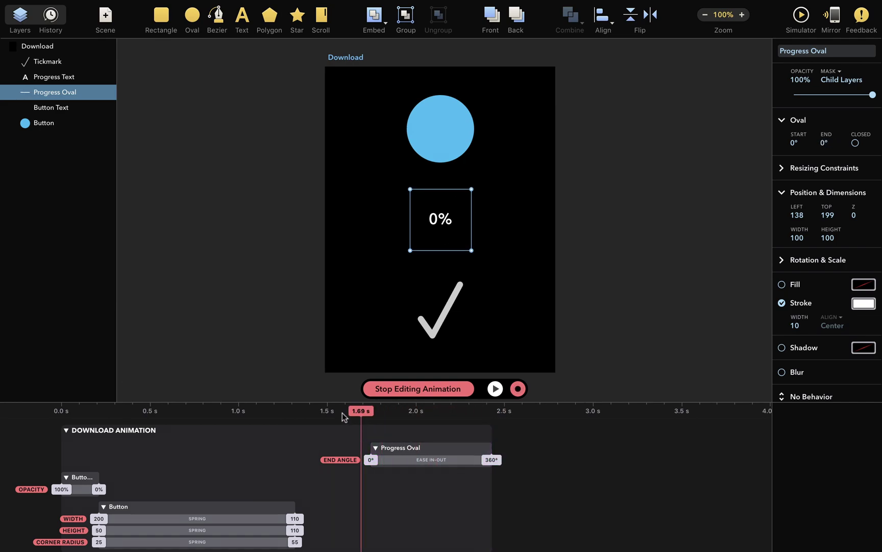
pyautogui.click(85, 79)
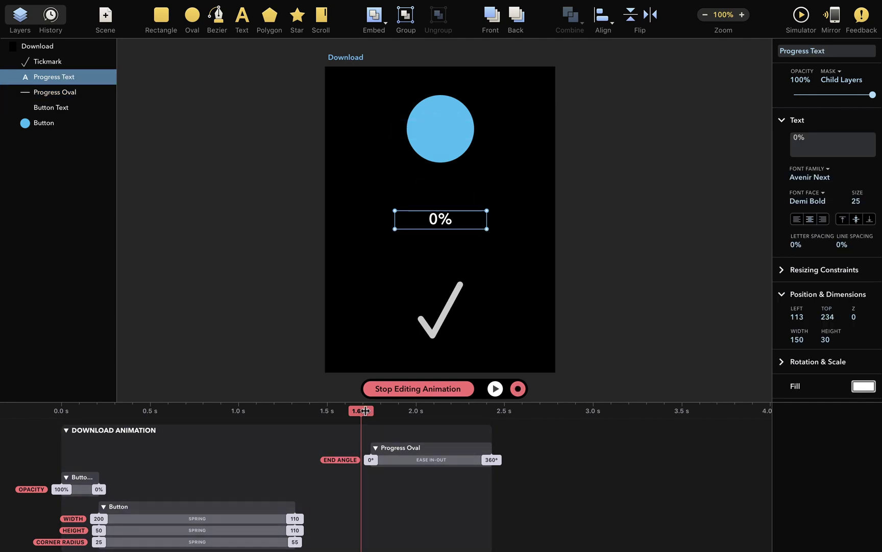
pyautogui.moveTo(360, 418); pyautogui.dragTo(491, 420)
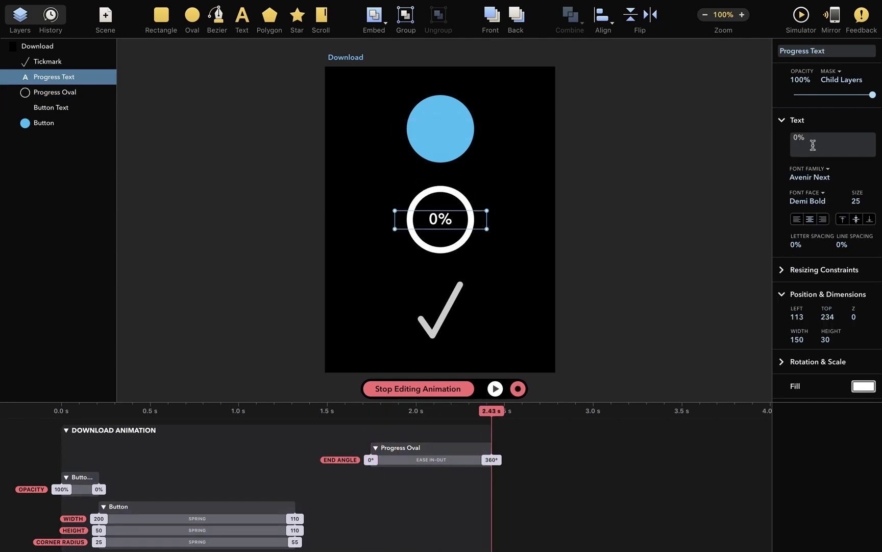
pyautogui.moveTo(814, 144); pyautogui.dragTo(773, 140)
pyautogui.write('10')
pyautogui.press('Return')
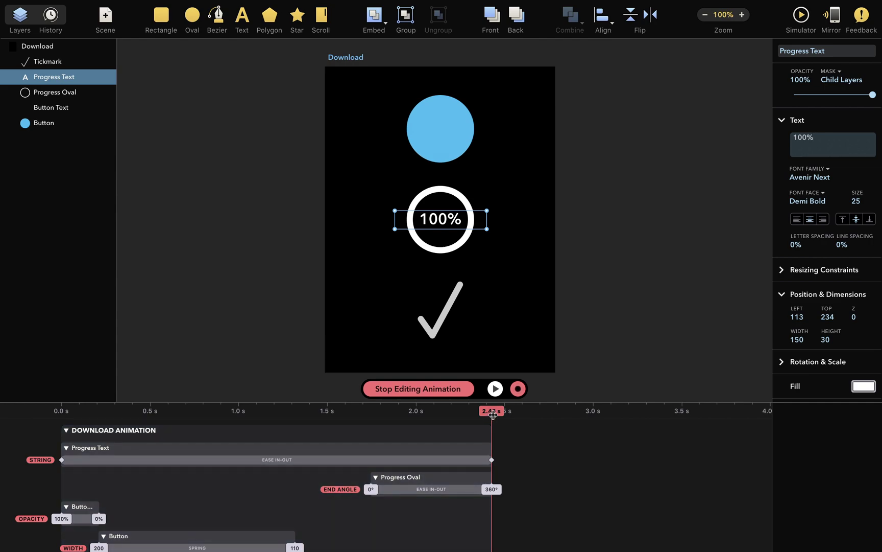
# Step: Move the first Progress Text string keyframe to 1.75 s, in line with the start of the Progress Oval's end angle animation
pyautogui.moveTo(492, 412)
pyautogui.mouseDown()
pyautogui.moveTo(99, 413)
pyautogui.moveTo(98, 433)
pyautogui.moveTo(113, 437)
pyautogui.moveTo(293, 451)
pyautogui.moveTo(437, 480)
pyautogui.moveTo(465, 476)
pyautogui.mouseUp()
pyautogui.click(418, 461)
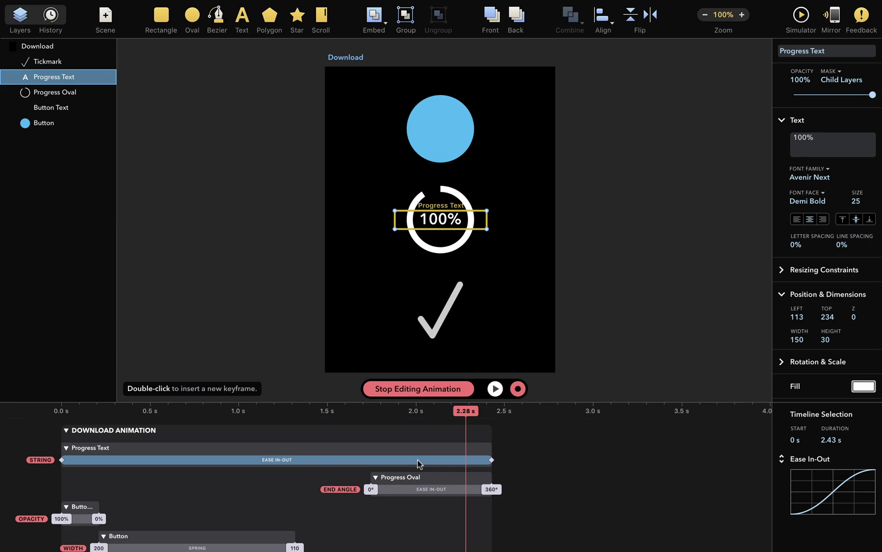
pyautogui.click(401, 489)
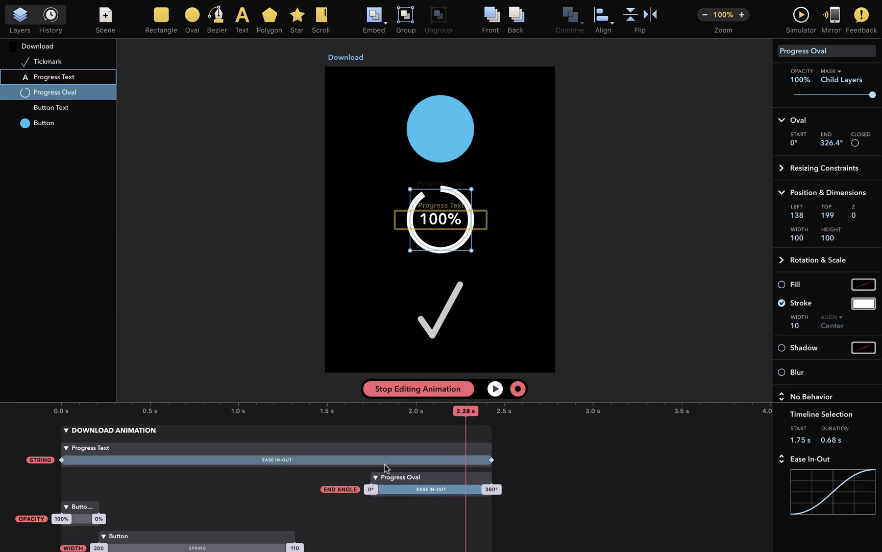
pyautogui.click(385, 463)
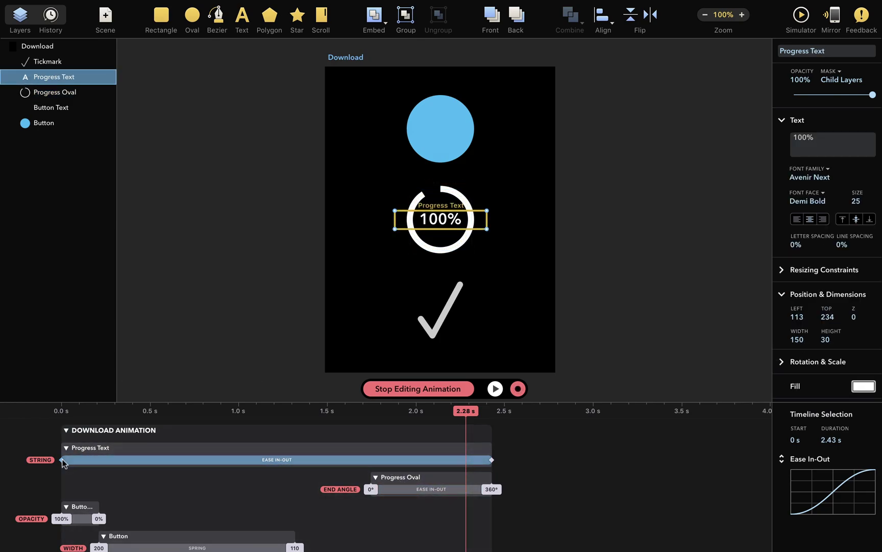
pyautogui.moveTo(62, 462); pyautogui.dragTo(368, 462)
# Step: Compare the Progress Text and Progress Oval animations on the timeline and play back the progress sequence
pyautogui.click(380, 460)
pyautogui.keyDown('shift'); pyautogui.click(391, 488); pyautogui.keyUp('shift')
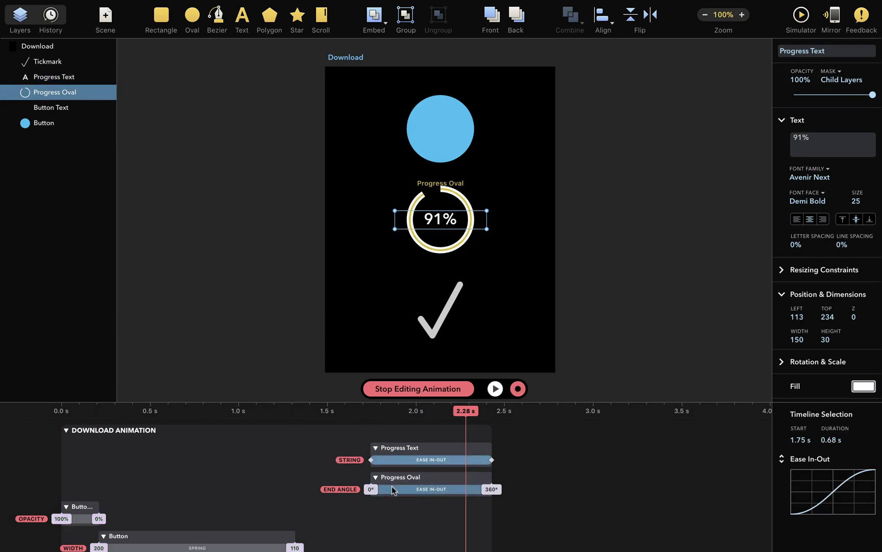
pyautogui.click(392, 489)
pyautogui.moveTo(466, 410); pyautogui.dragTo(351, 416)
pyautogui.click(495, 389)
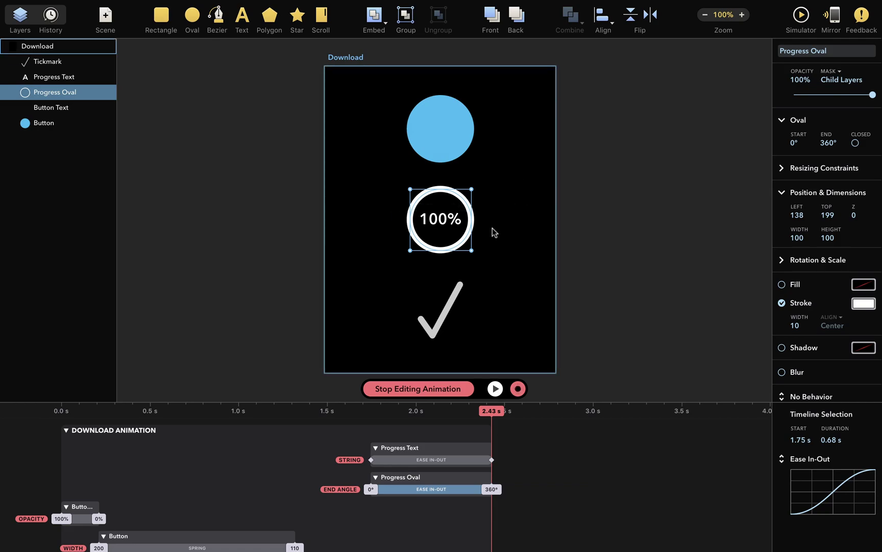
# Step: Keyframe the Progress Text's opacity at 0% at 1.48 s and at 100% at 1.75 s
pyautogui.click(325, 413)
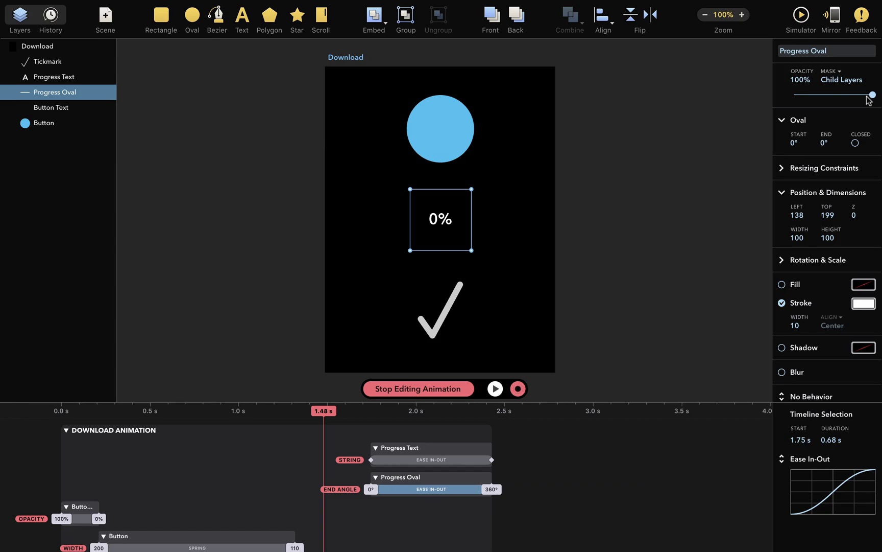
pyautogui.click(95, 74)
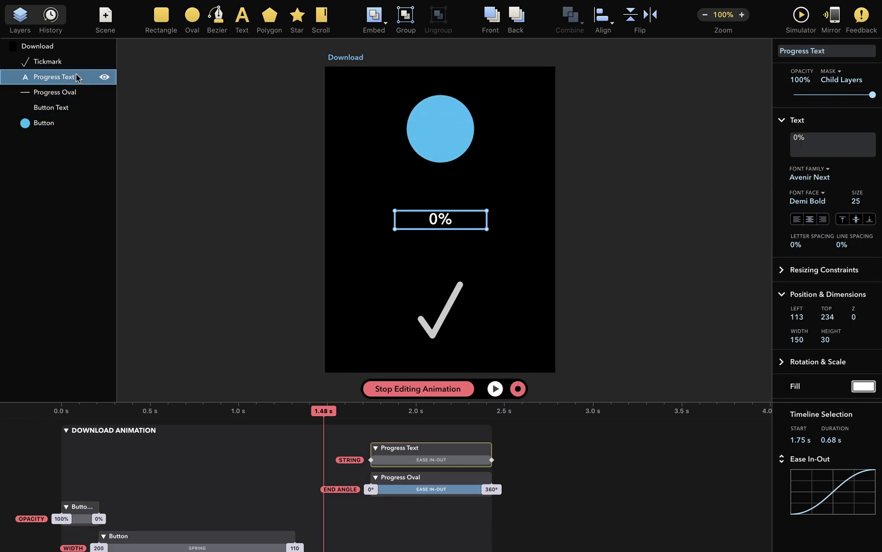
pyautogui.moveTo(873, 95); pyautogui.dragTo(772, 96)
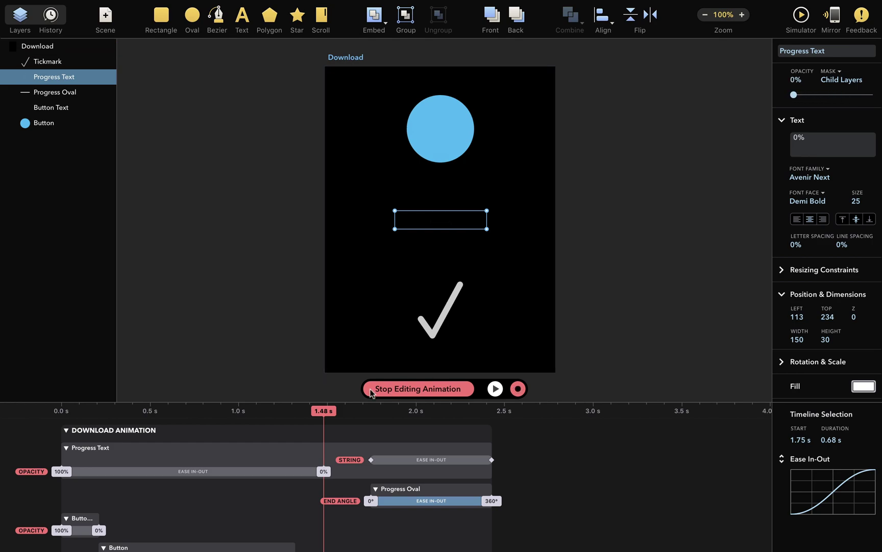
pyautogui.click(371, 411)
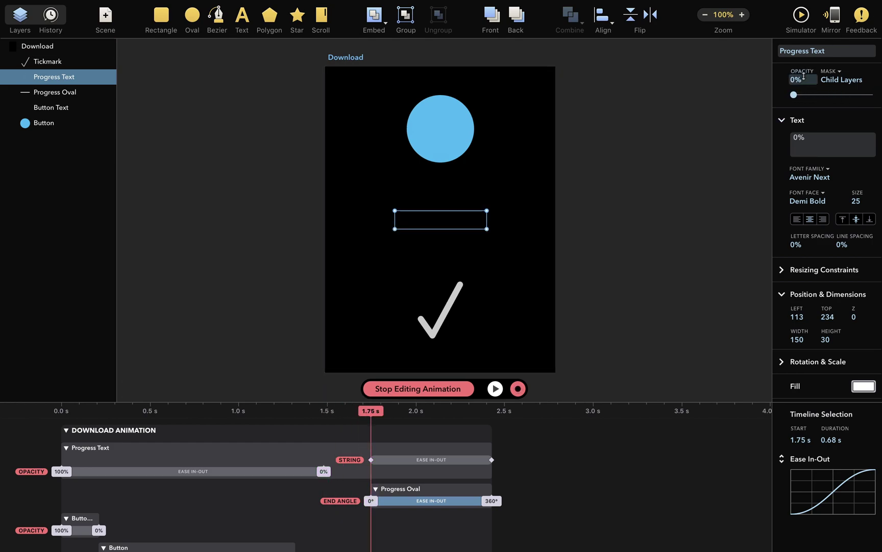
pyautogui.moveTo(794, 95); pyautogui.dragTo(881, 97)
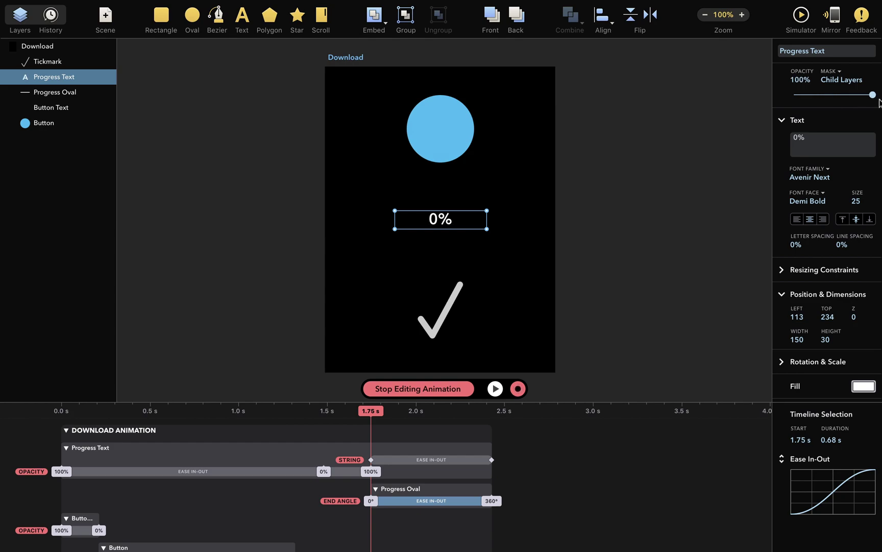
# Step: Insert a 100% opacity keyframe for the Progress Text and place it at 2.43 s
pyautogui.moveTo(370, 411); pyautogui.dragTo(489, 412)
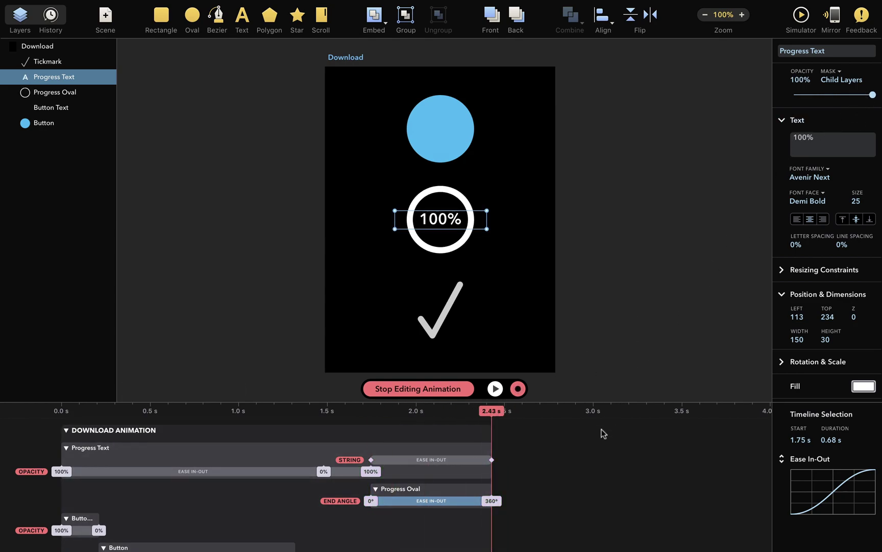
pyautogui.doubleClick(478, 470)
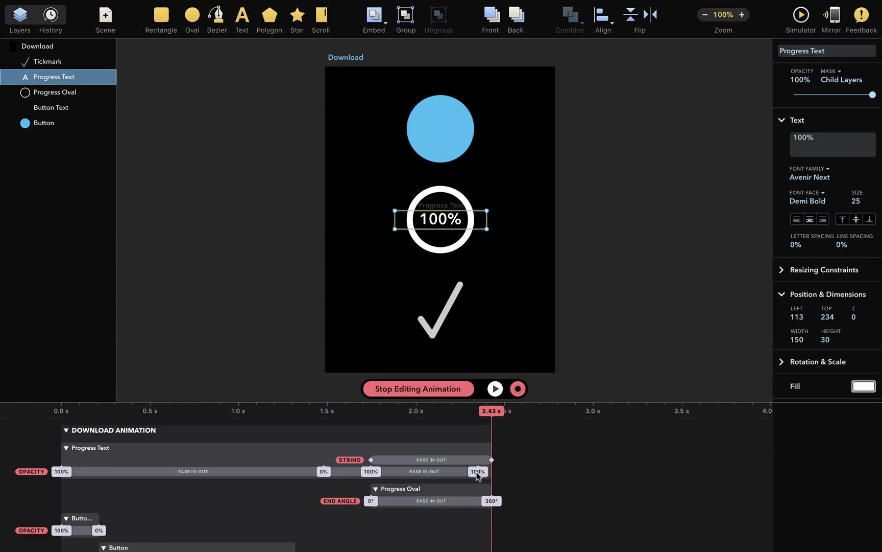
pyautogui.moveTo(478, 471); pyautogui.dragTo(496, 474)
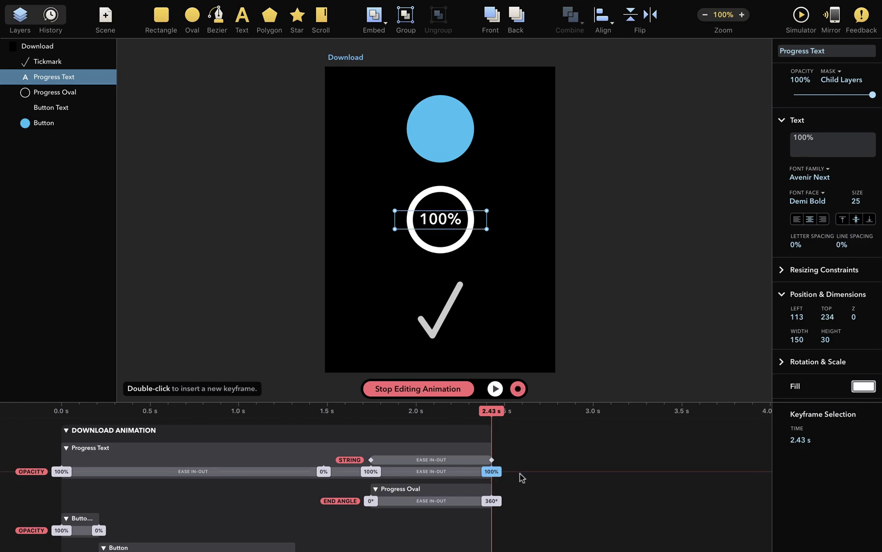
# Step: Keyframe the Progress Text's opacity at 0% at 2.69 s and delete its opacity keyframe at 0 s
pyautogui.moveTo(492, 411); pyautogui.dragTo(539, 412)
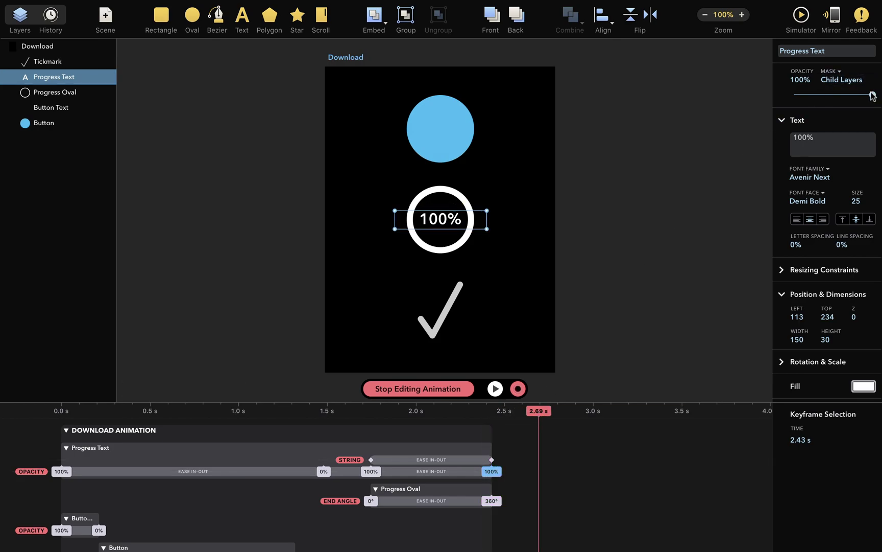
pyautogui.moveTo(872, 96); pyautogui.dragTo(760, 97)
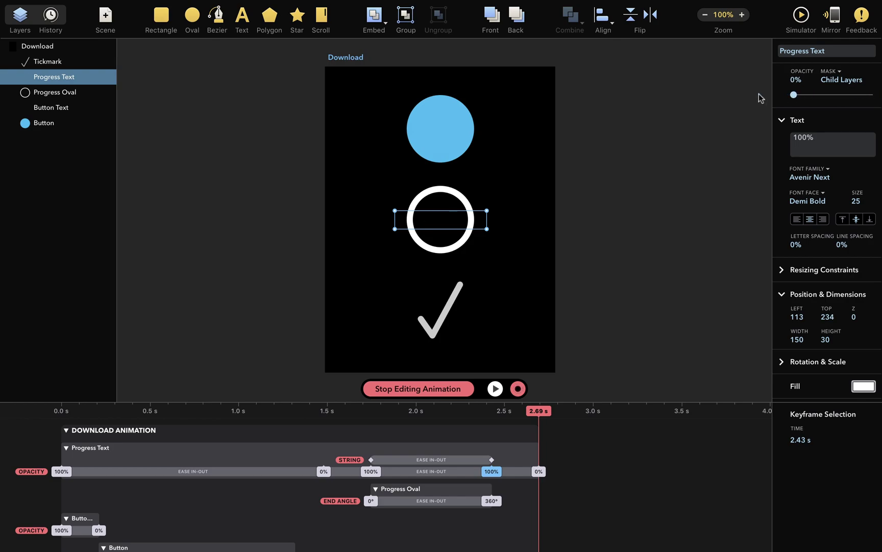
pyautogui.click(62, 471)
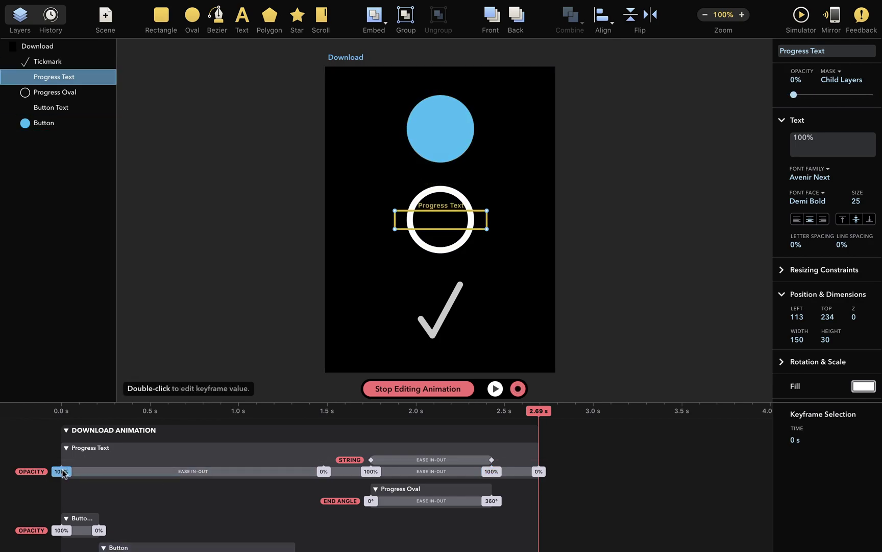
pyautogui.press('BackSpace')
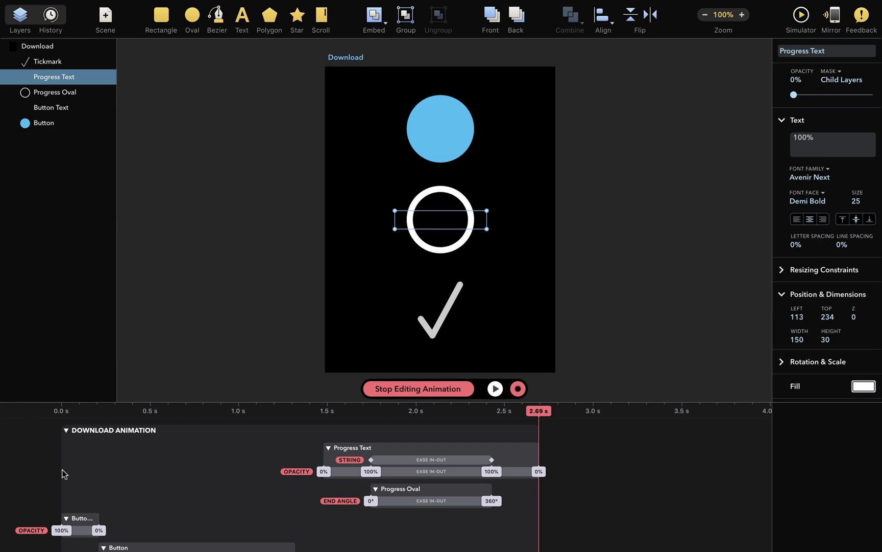
# Step: Keyframe the Progress Oval's opacity at 0% at 1.48 s and at 100% at 1.75 s
pyautogui.click(440, 246)
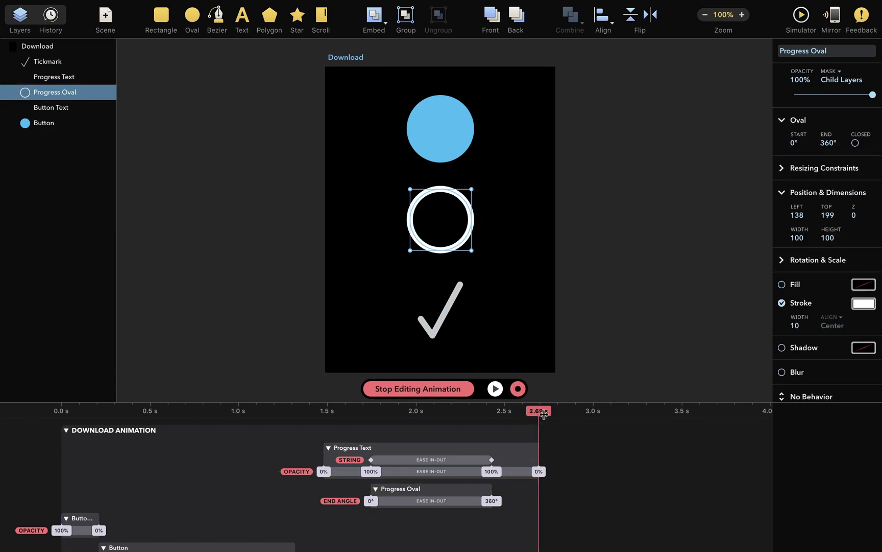
pyautogui.moveTo(539, 432); pyautogui.dragTo(327, 432)
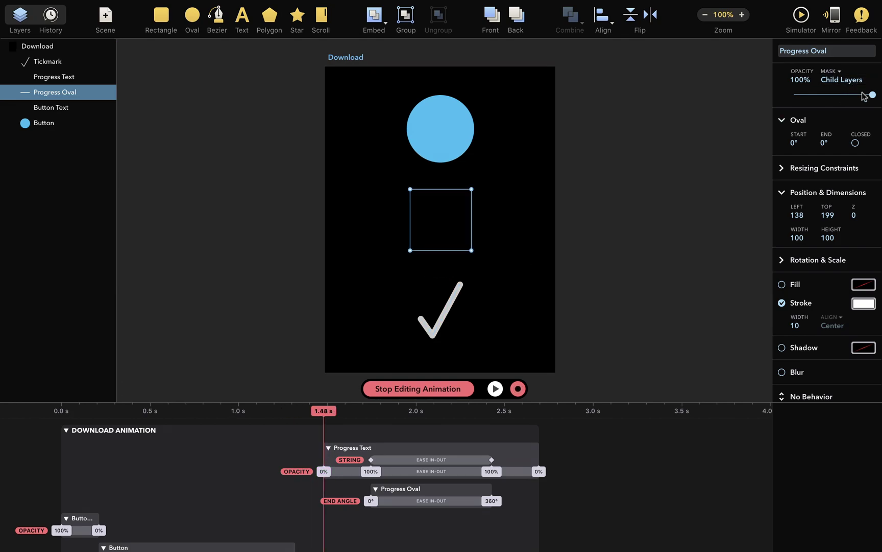
pyautogui.moveTo(873, 94); pyautogui.dragTo(701, 111)
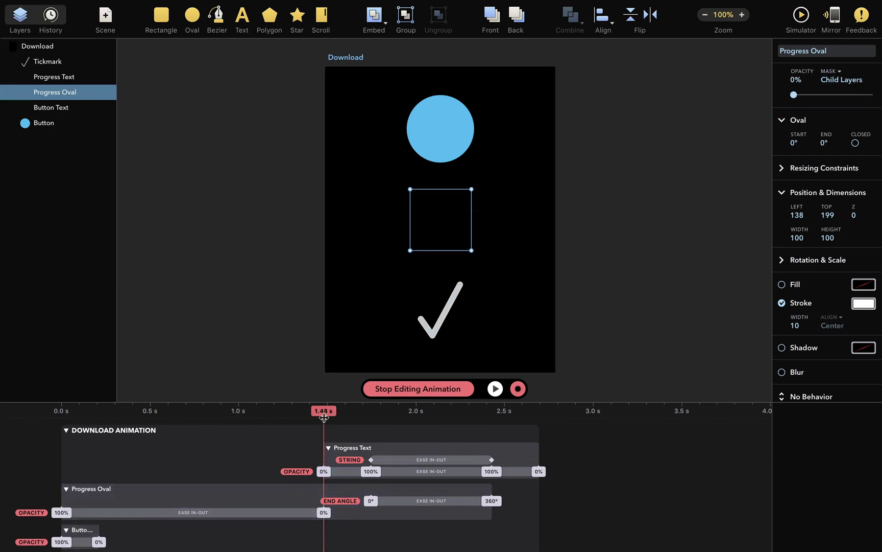
pyautogui.moveTo(323, 411); pyautogui.dragTo(374, 414)
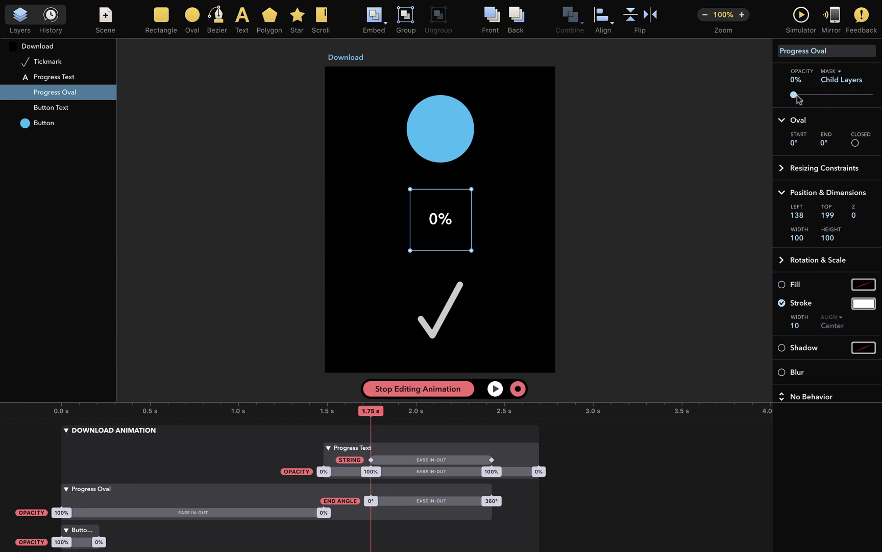
pyautogui.moveTo(795, 94); pyautogui.dragTo(881, 120)
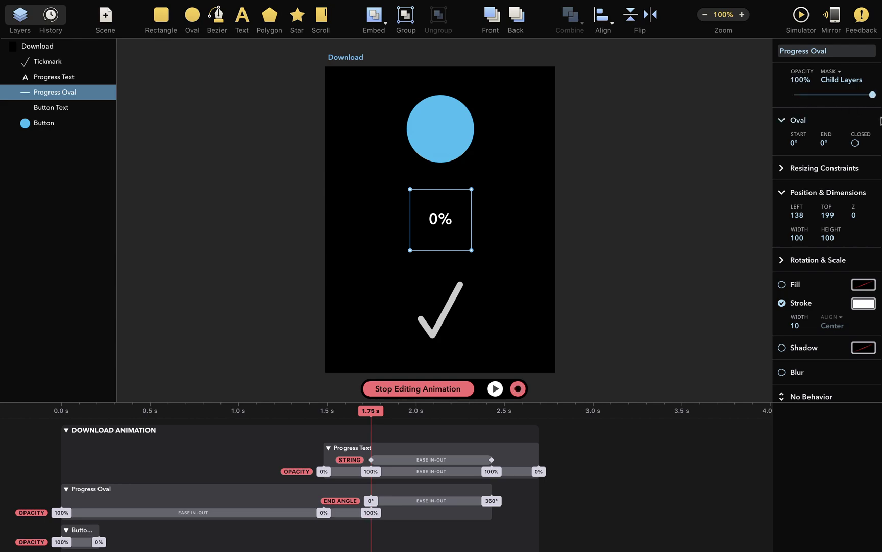
# Step: Keyframe the Progress Oval's opacity at 100% at 2.43 s and 0% at 2.69 s, and delete its opacity keyframe at 0 s
pyautogui.click(473, 513)
pyautogui.moveTo(472, 513); pyautogui.dragTo(492, 512)
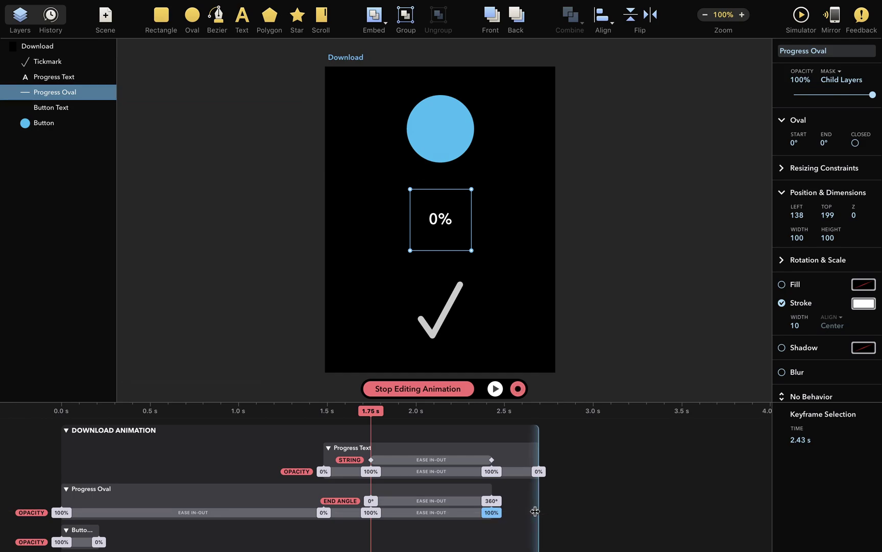
pyautogui.click(534, 513)
pyautogui.doubleClick(534, 513)
pyautogui.write('0')
pyautogui.press('Return')
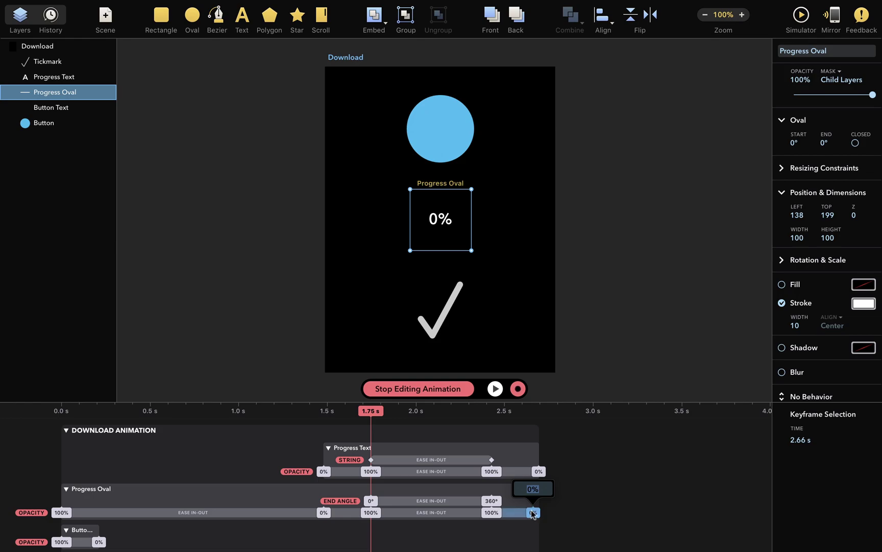
pyautogui.moveTo(533, 512); pyautogui.dragTo(539, 512)
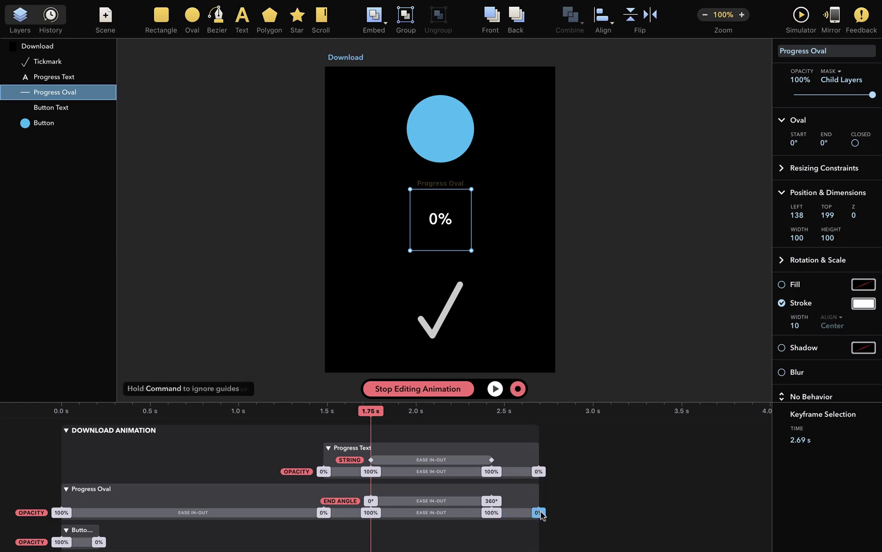
pyautogui.click(61, 512)
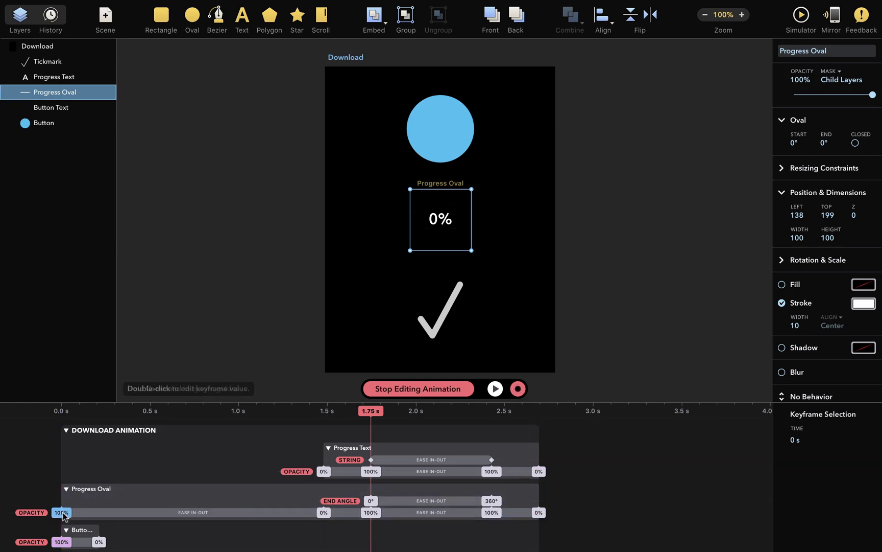
pyautogui.press('Delete')
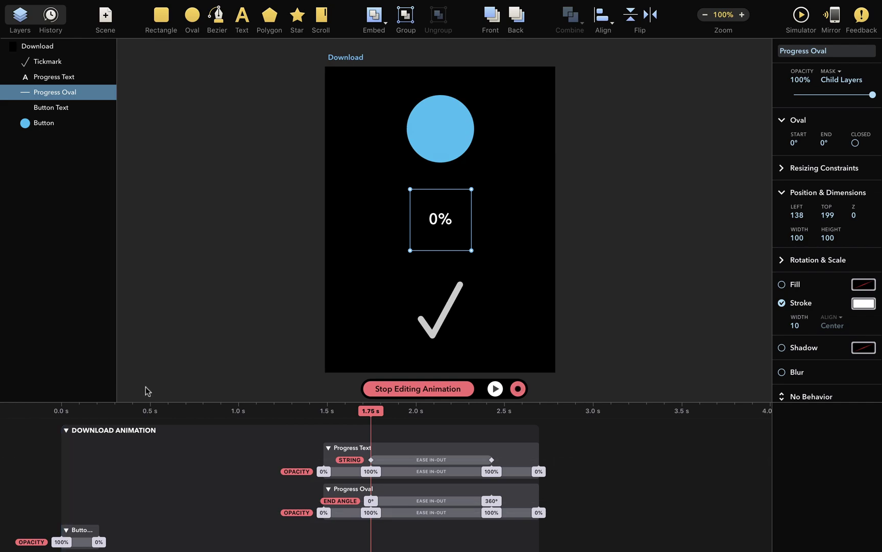
# Step: Enlarge the timeline area and play the animation from 1.48 s to check the progress ring and percentage fades
pyautogui.moveTo(148, 396); pyautogui.dragTo(166, 313)
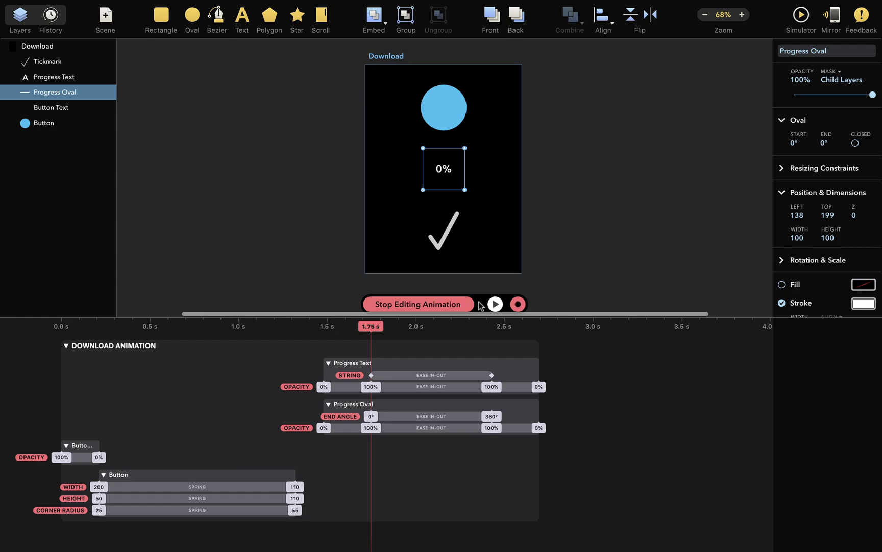
pyautogui.click(327, 329)
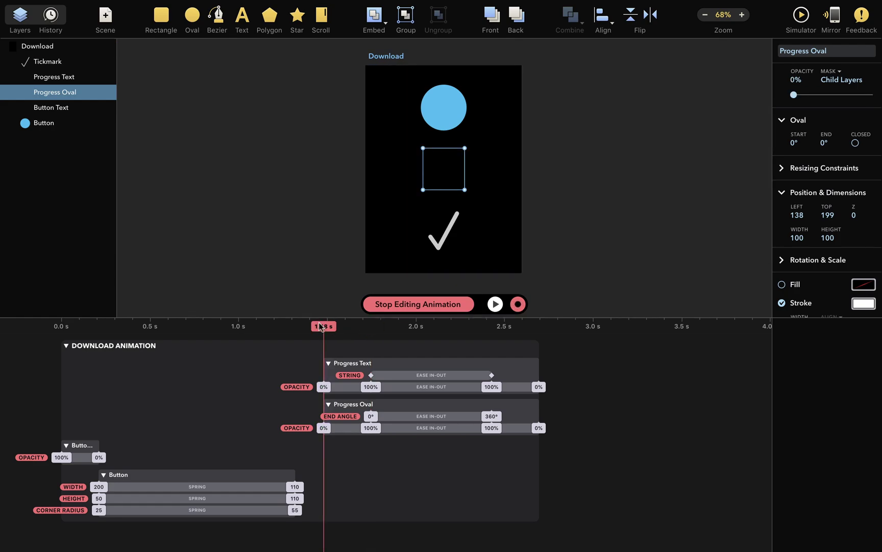
pyautogui.click(495, 304)
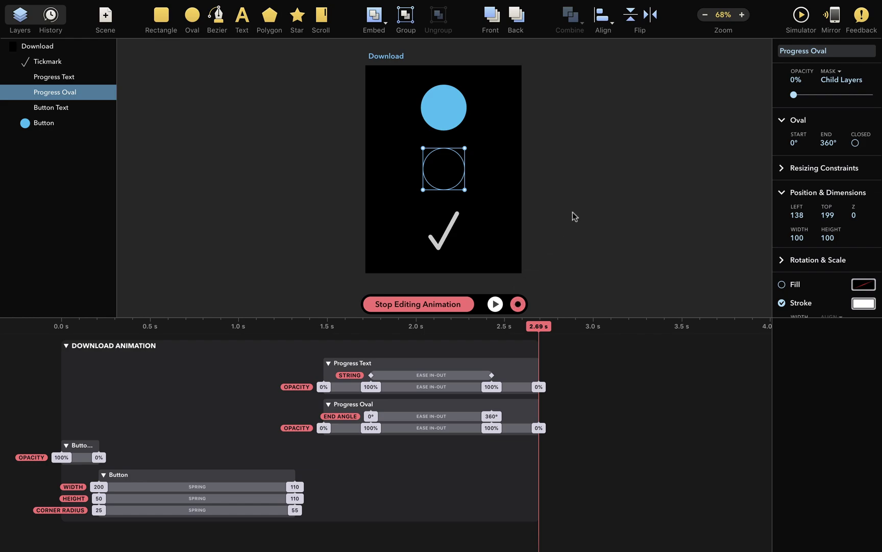
# Step: Turn off animation recording and change the Tickmark's stroke from a solid line to a Partial Line
pyautogui.scroll(5, 572, 212)
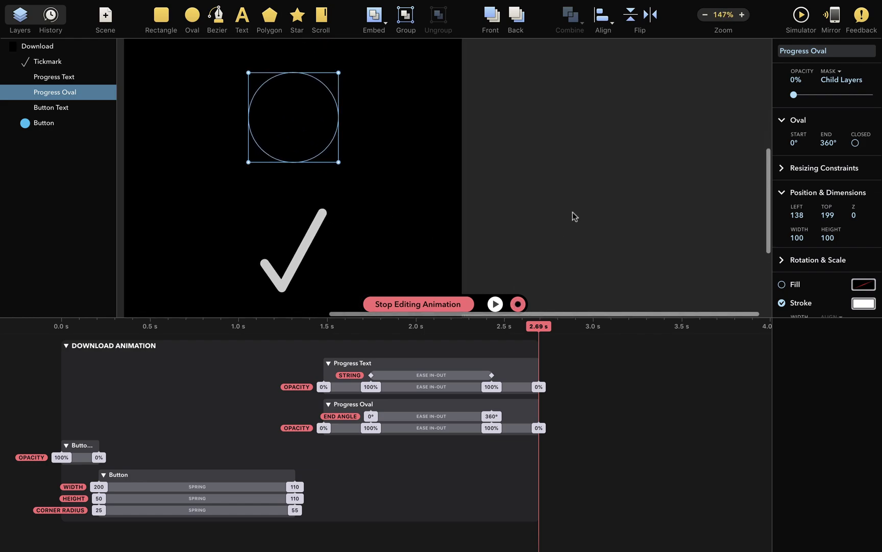
pyautogui.scroll(-3, 572, 212)
pyautogui.scroll(3, 572, 211)
pyautogui.scroll(2, 572, 212)
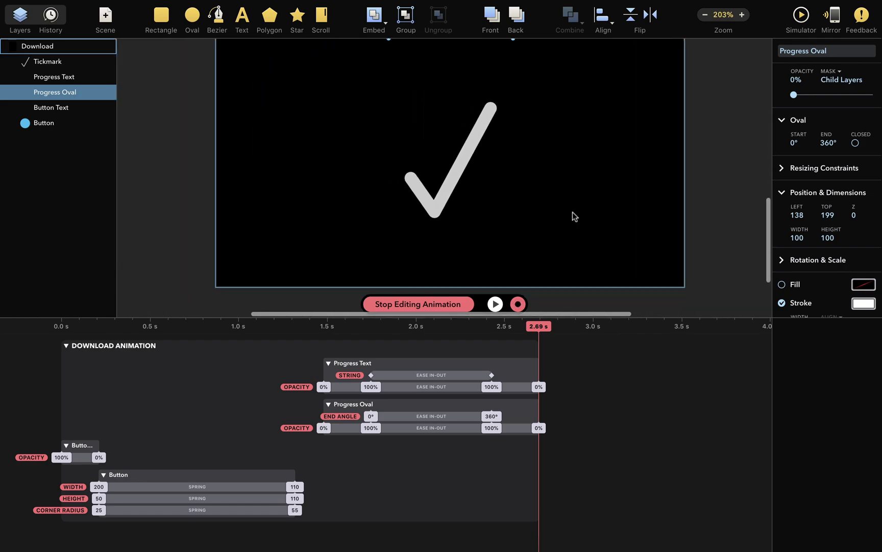
pyautogui.click(519, 304)
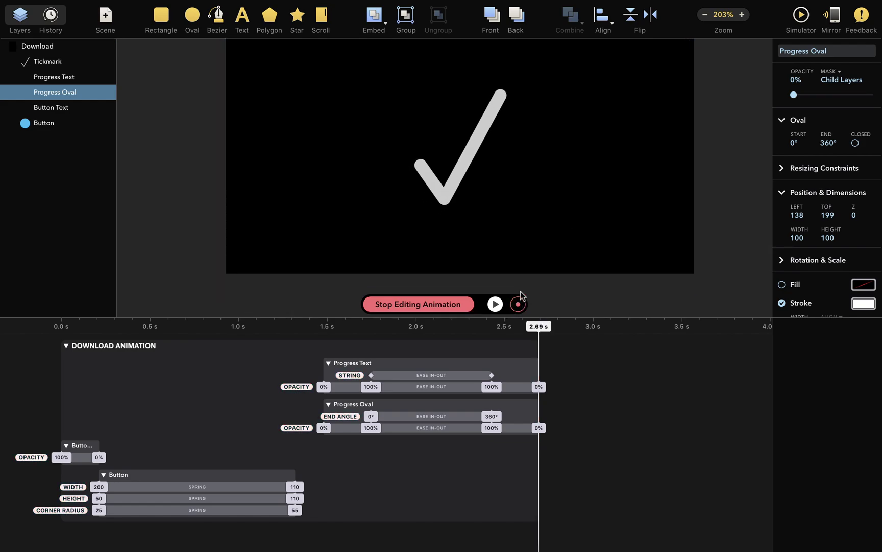
pyautogui.click(480, 130)
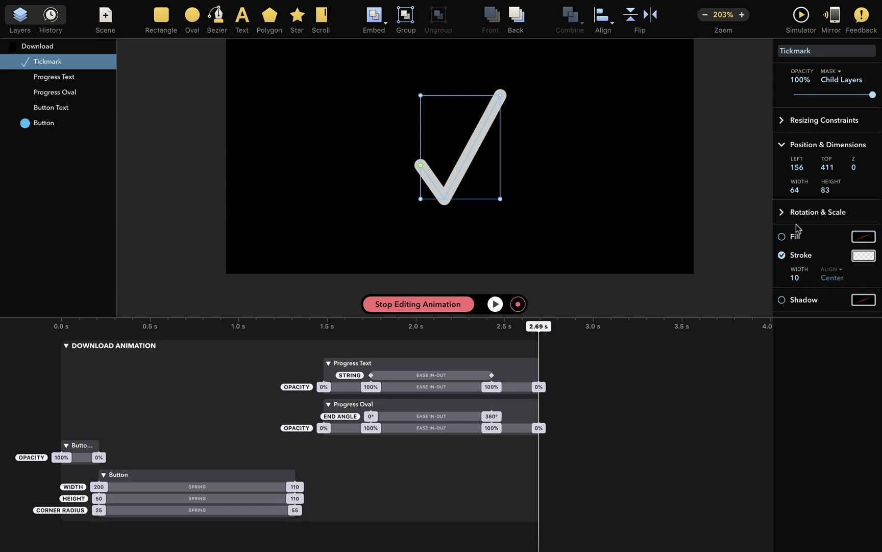
pyautogui.scroll(-3, 798, 228)
pyautogui.click(865, 182)
pyautogui.scroll(-2, 829, 159)
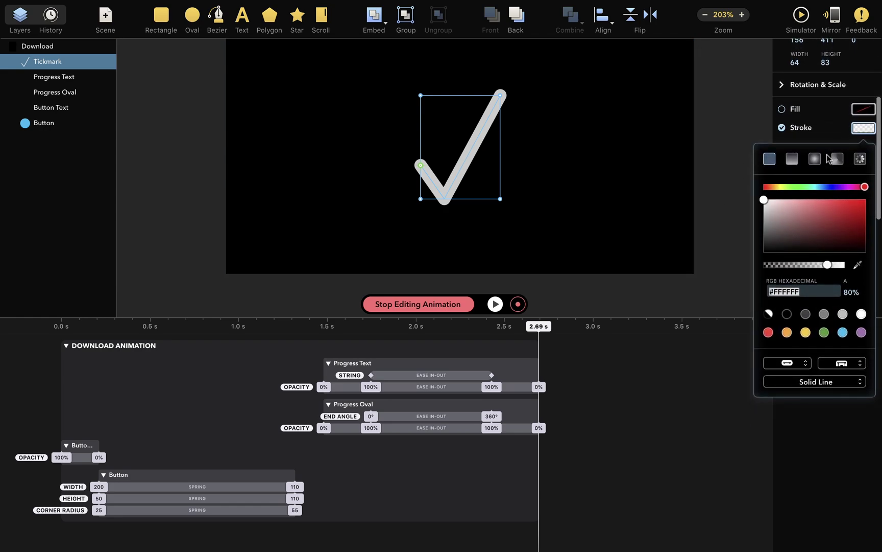
pyautogui.click(833, 386)
pyautogui.click(832, 408)
# Step: Adjust the line end of the Tickmark's partial stroke to 83%
pyautogui.click(833, 408)
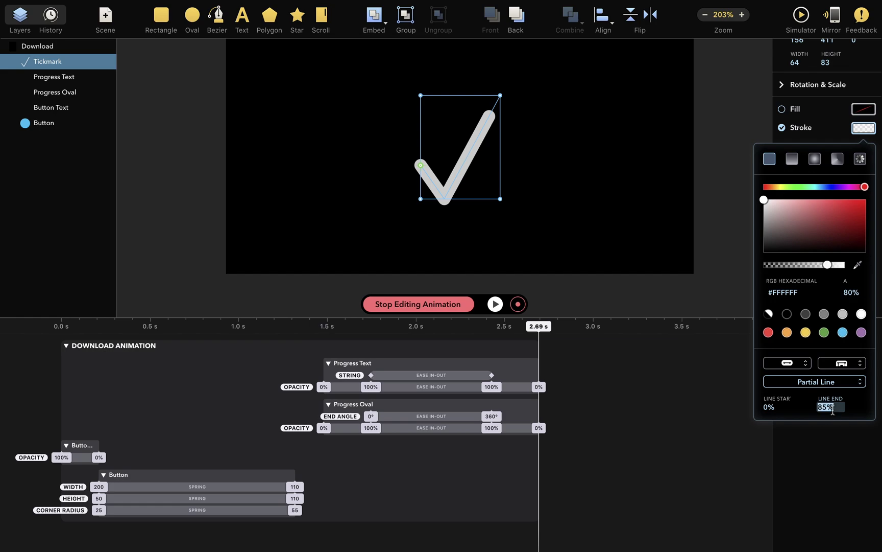
pyautogui.moveTo(839, 402)
pyautogui.mouseDown()
pyautogui.moveTo(836, 436)
pyautogui.moveTo(842, 413)
pyautogui.mouseUp()
pyautogui.moveTo(848, 392)
pyautogui.mouseDown()
pyautogui.moveTo(843, 446)
pyautogui.moveTo(846, 397)
pyautogui.mouseUp()
# Step: Turn recording on, keyframe the Tickmark's stroke end at 0% at 2.9 s and 100% at 3.65 s, and delete its keyframe at 0 s
pyautogui.click(518, 304)
pyautogui.moveTo(541, 328); pyautogui.dragTo(575, 327)
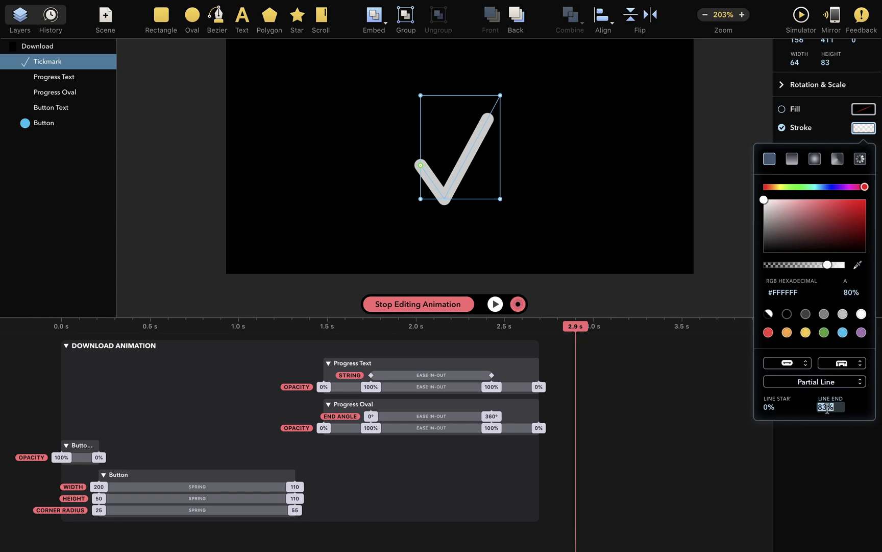
pyautogui.press('Return')
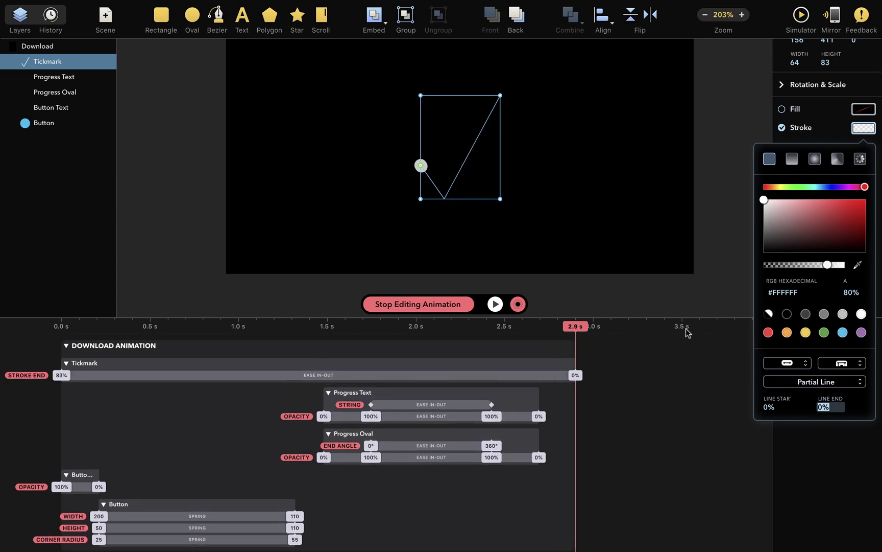
pyautogui.moveTo(688, 331); pyautogui.dragTo(709, 328)
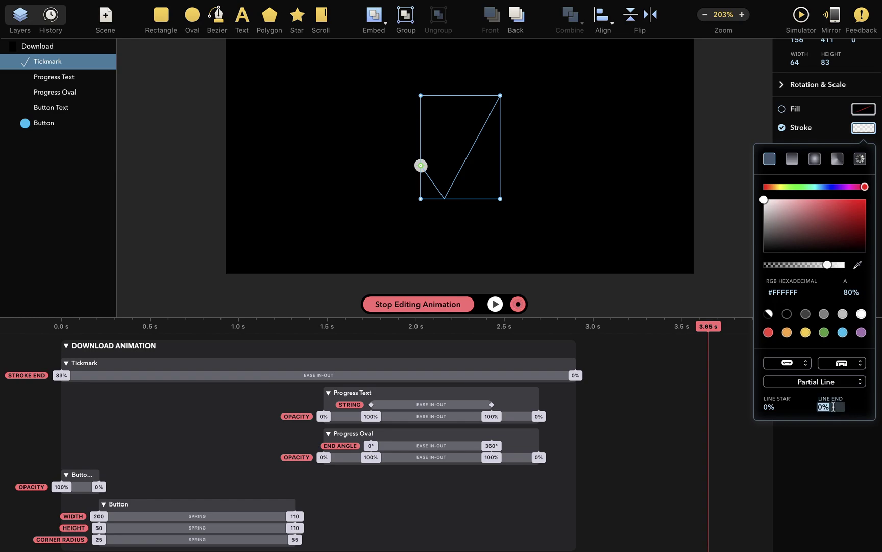
pyautogui.press('Return')
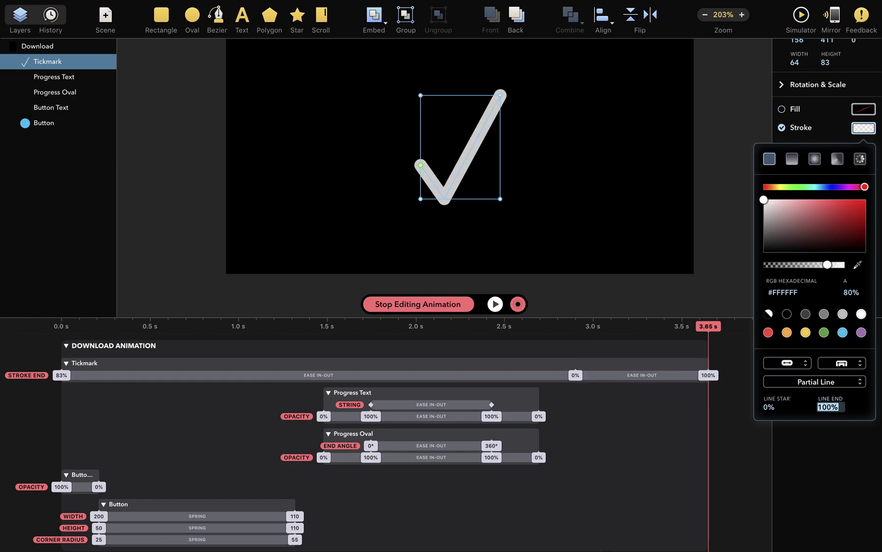
pyautogui.click(63, 375)
pyautogui.press('BackSpace')
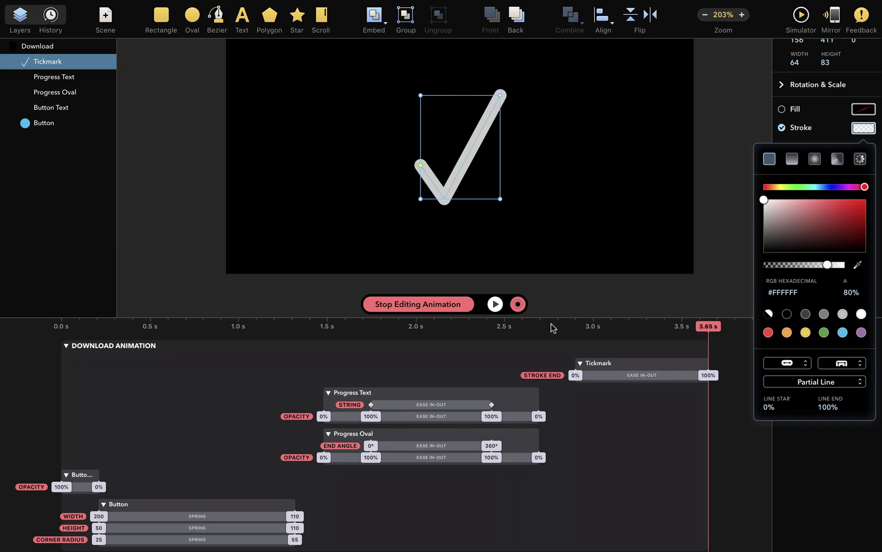
# Step: Keyframe the Tickmark's opacity at 0% at 2.77 s and 100% at about 3 s, and delete its opacity keyframe at 0 s
pyautogui.moveTo(551, 327); pyautogui.dragTo(571, 348)
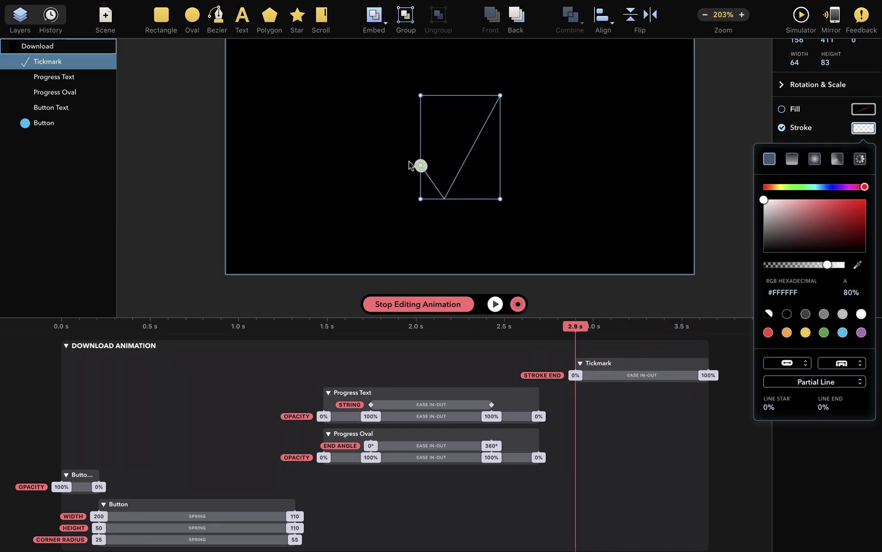
pyautogui.scroll(5, 830, 104)
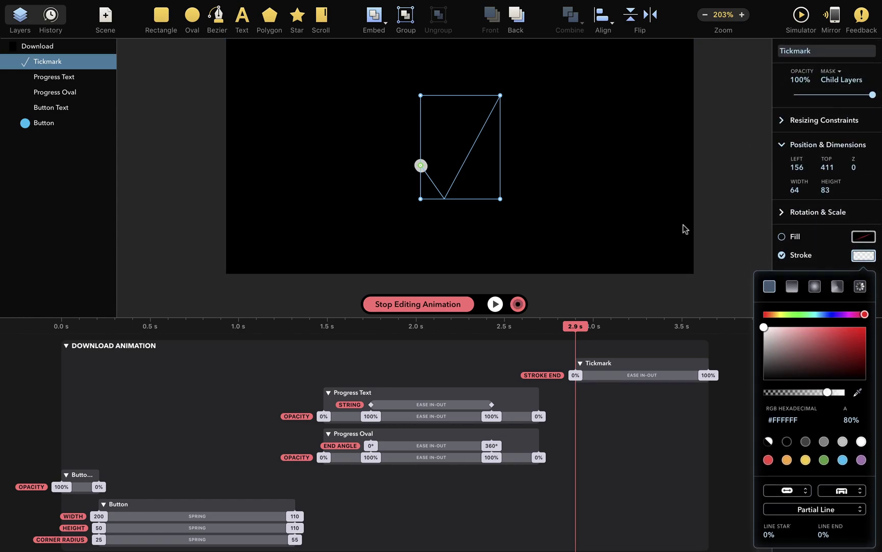
pyautogui.moveTo(580, 327); pyautogui.dragTo(552, 327)
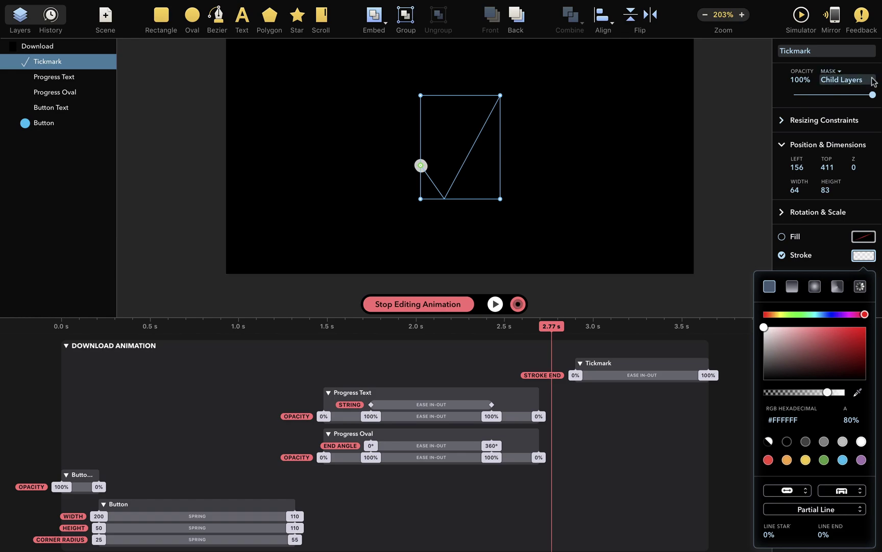
pyautogui.moveTo(871, 95); pyautogui.dragTo(794, 96)
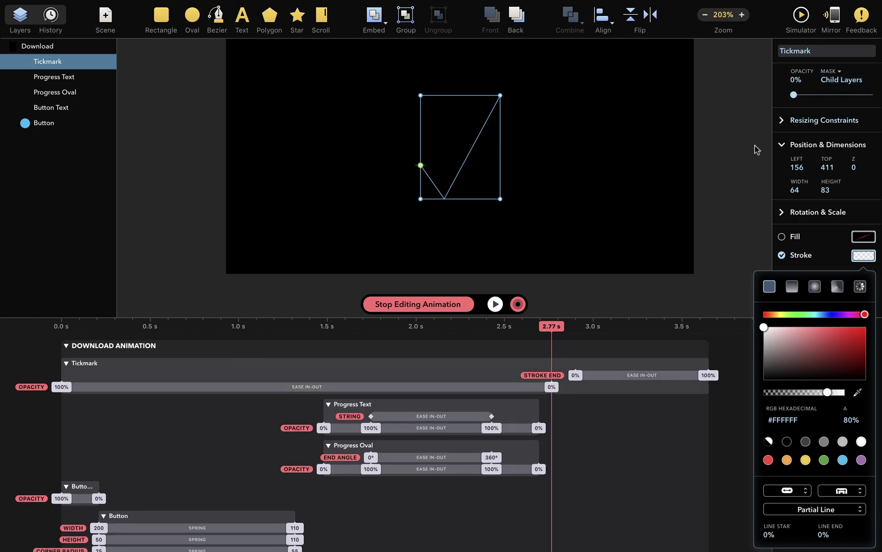
pyautogui.moveTo(551, 327); pyautogui.dragTo(594, 338)
pyautogui.moveTo(794, 96); pyautogui.dragTo(881, 102)
pyautogui.click(66, 387)
pyautogui.press('Delete')
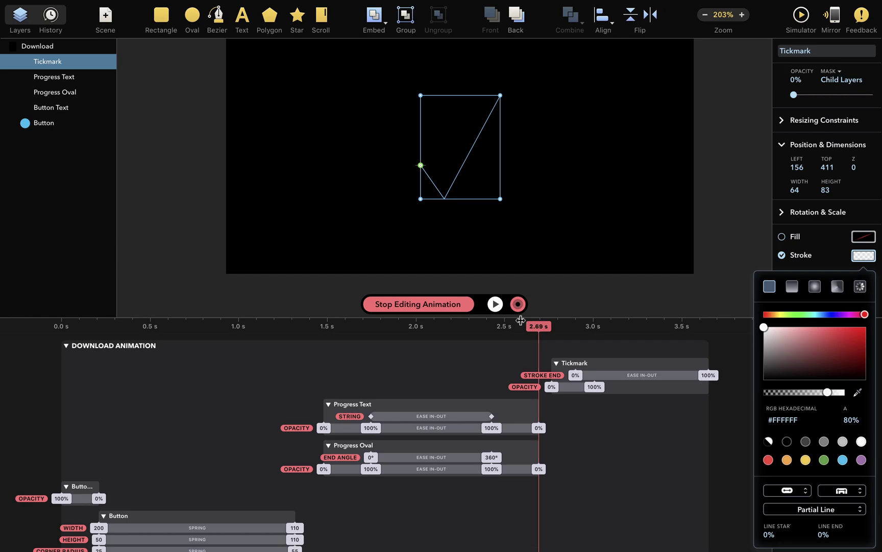
# Step: Play the animation from about 2.69 s to check how the Tickmark draws in
pyautogui.click(495, 305)
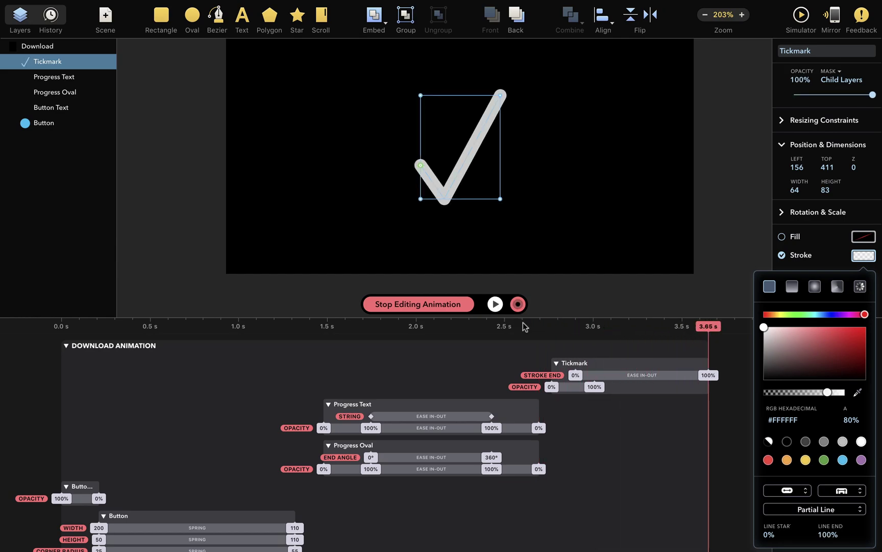
pyautogui.click(532, 327)
pyautogui.click(495, 305)
# Step: Give the Tickmark's stroke end animation a Custom easing curve that starts slowly and rises steeply at the end
pyautogui.click(862, 258)
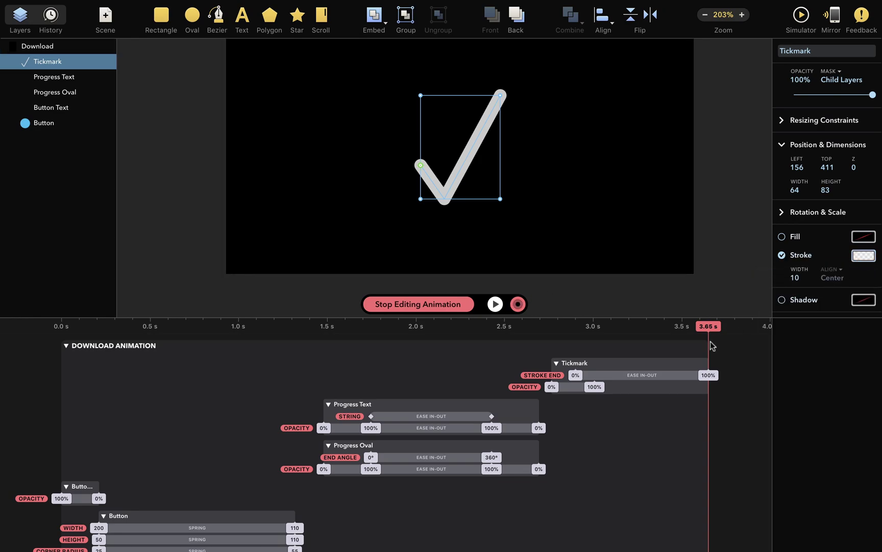
pyautogui.click(664, 374)
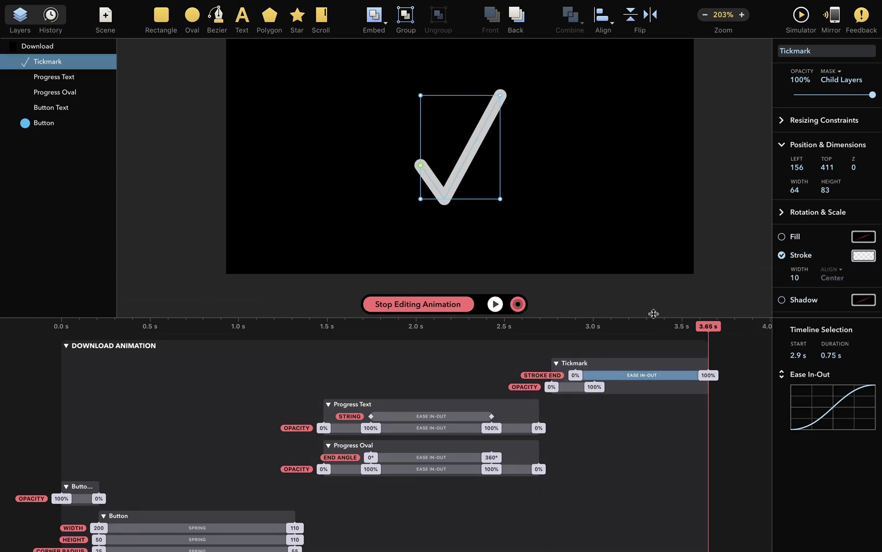
pyautogui.moveTo(653, 312); pyautogui.dragTo(655, 292)
pyautogui.scroll(-1, 601, 189)
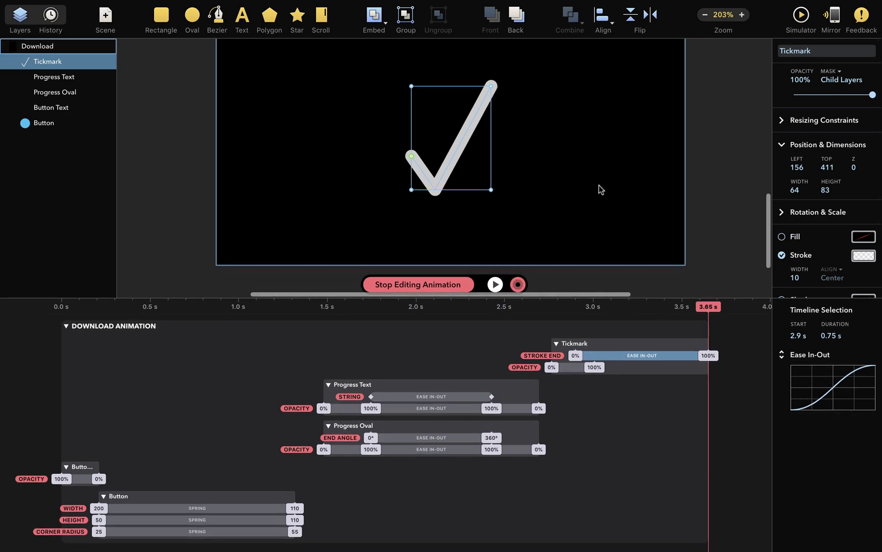
pyautogui.click(802, 355)
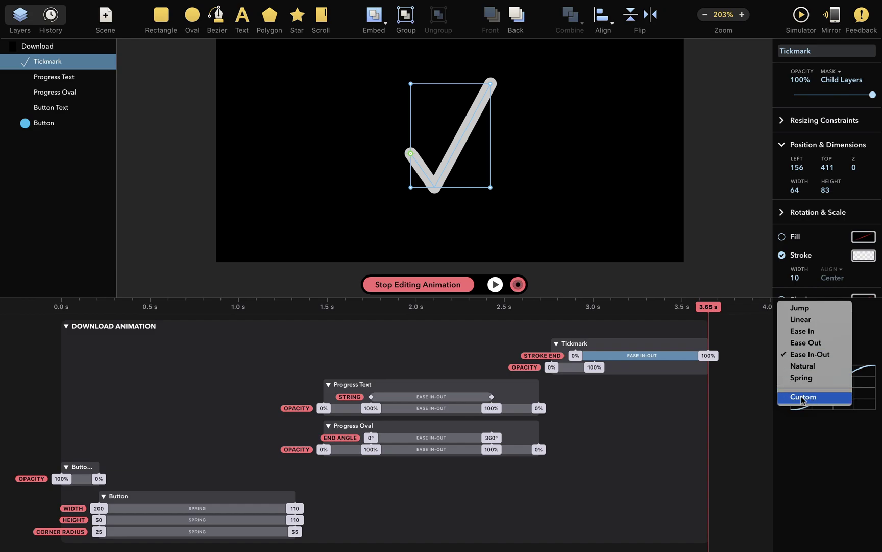
pyautogui.click(819, 398)
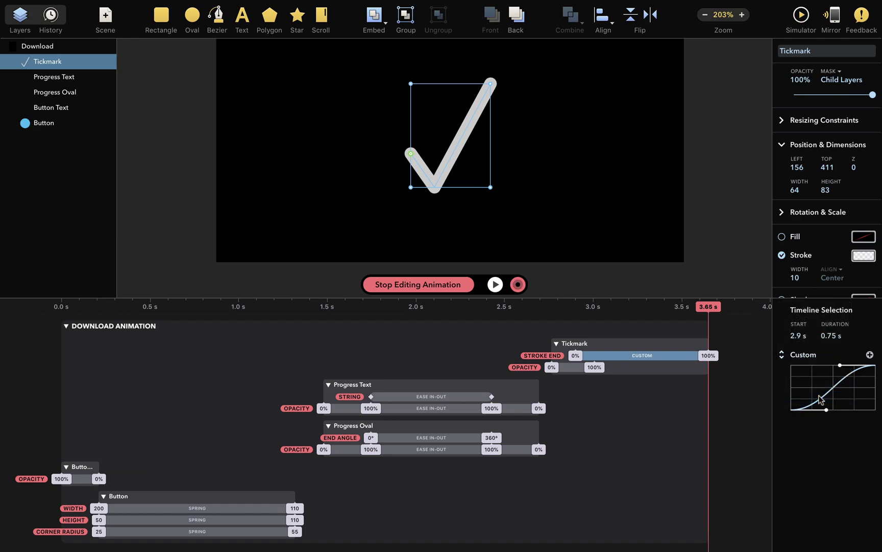
pyautogui.moveTo(841, 366); pyautogui.dragTo(841, 408)
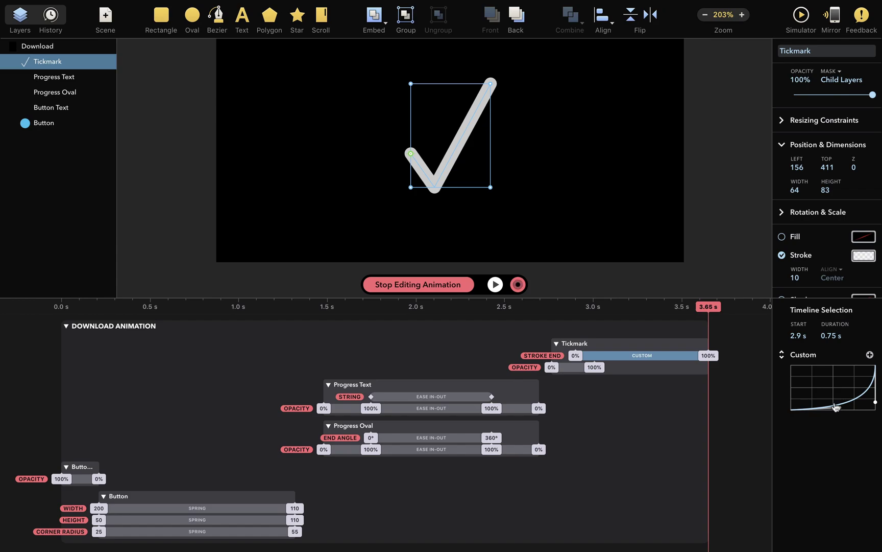
# Step: Replay the animation from about 2.7 s to check the Tickmark's drawing with the custom easing
pyautogui.click(540, 306)
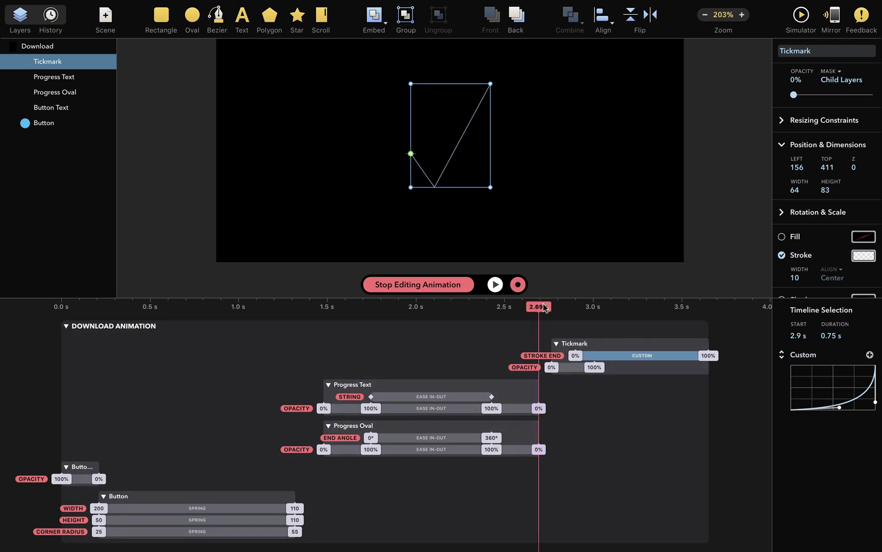
pyautogui.click(495, 285)
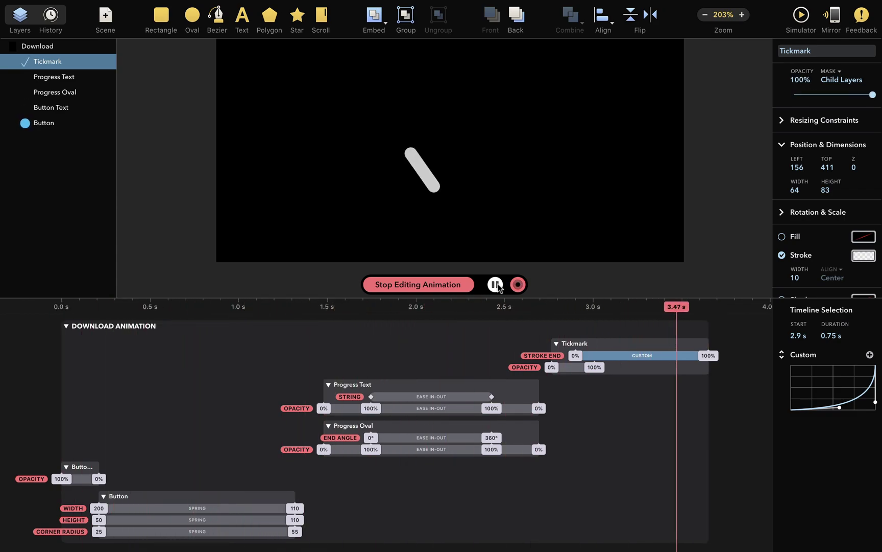
pyautogui.click(544, 306)
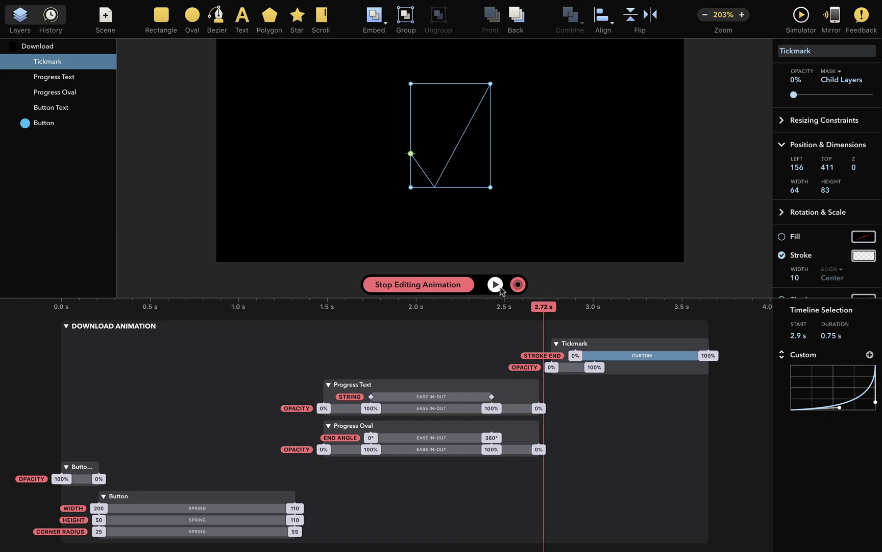
pyautogui.click(498, 287)
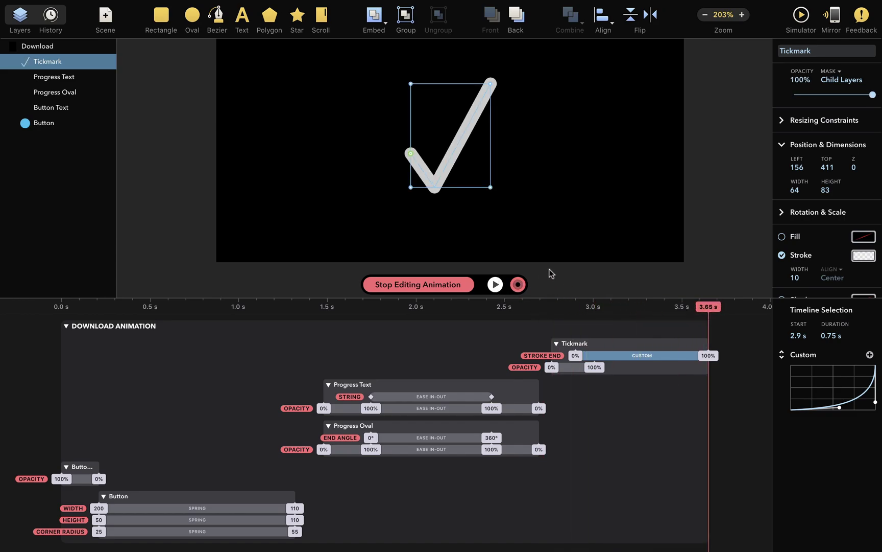
# Step: Turn off keyframe recording and, at about 2.22 s, move the Progress Text and Progress Oval together so they are centered over the blue Button circle
pyautogui.scroll(-5, 552, 274)
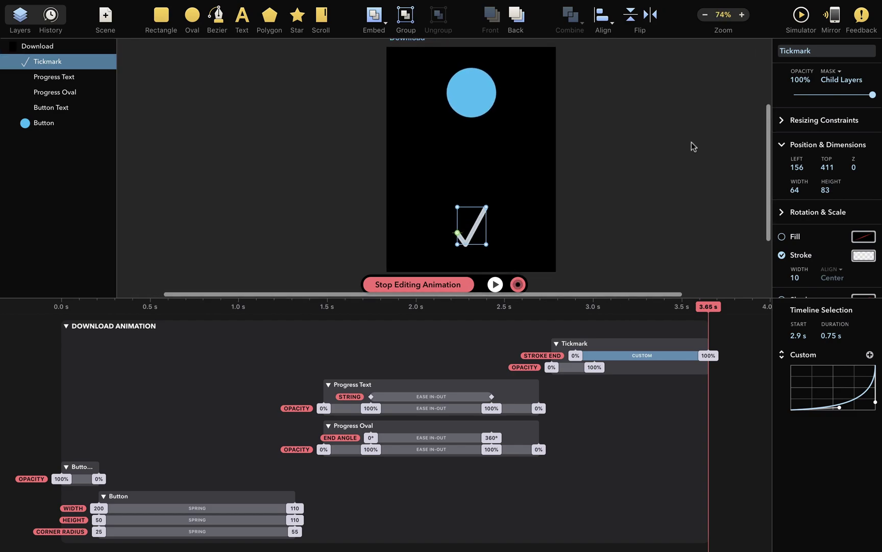
pyautogui.scroll(-2, 692, 147)
pyautogui.hscroll(2, 693, 146)
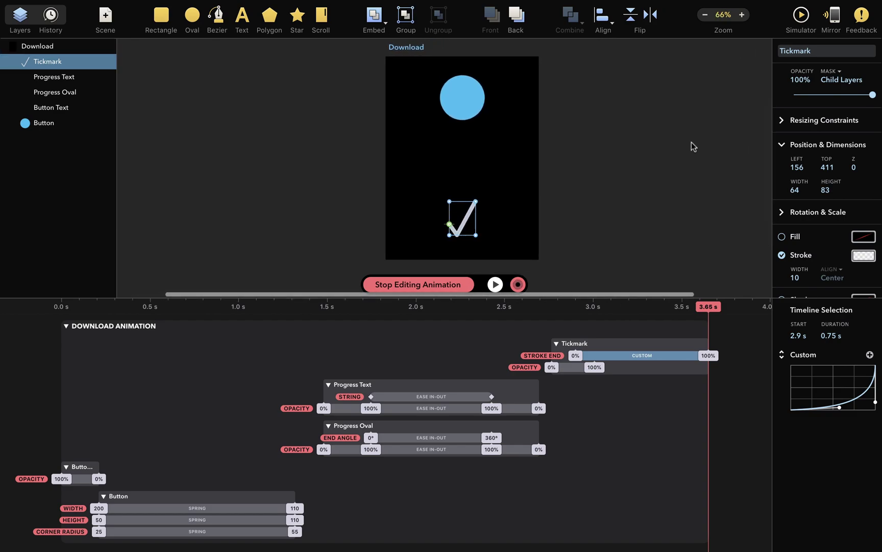
pyautogui.click(521, 285)
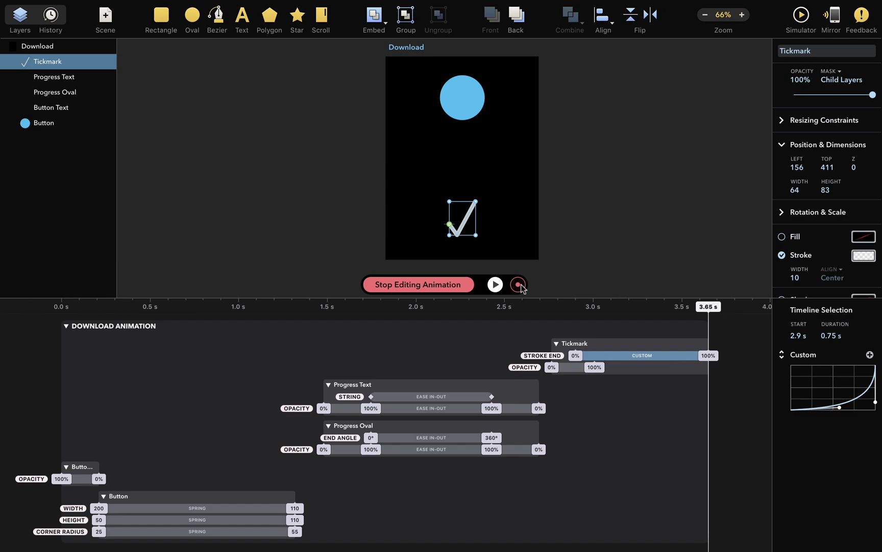
pyautogui.click(457, 313)
pyautogui.click(507, 171)
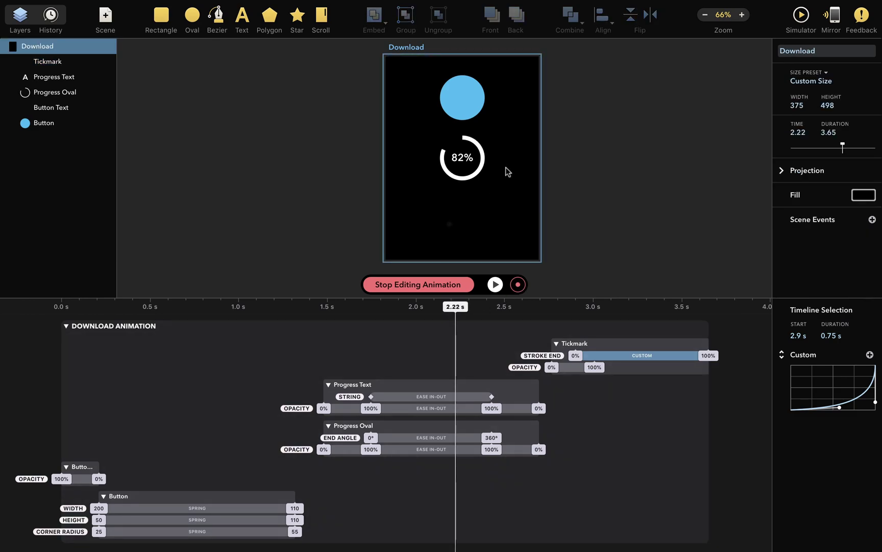
pyautogui.moveTo(507, 171); pyautogui.dragTo(432, 144)
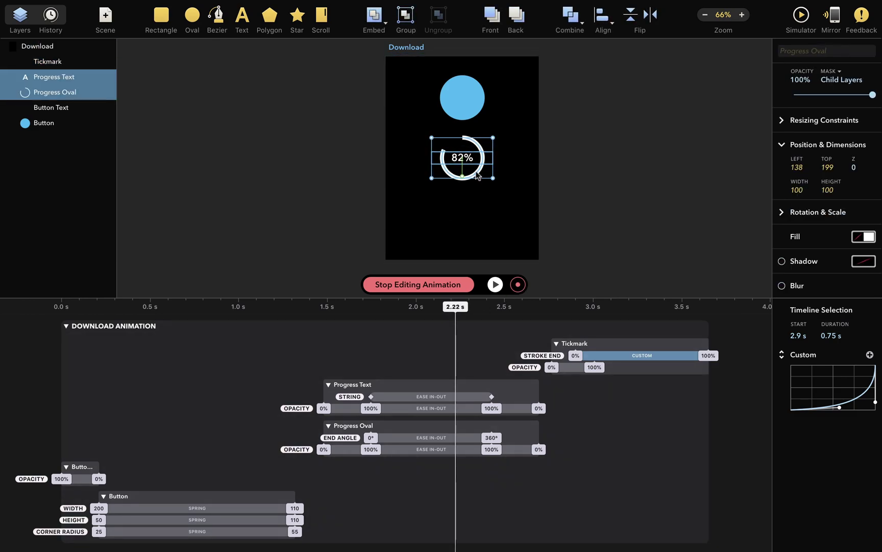
pyautogui.moveTo(478, 176); pyautogui.dragTo(479, 114)
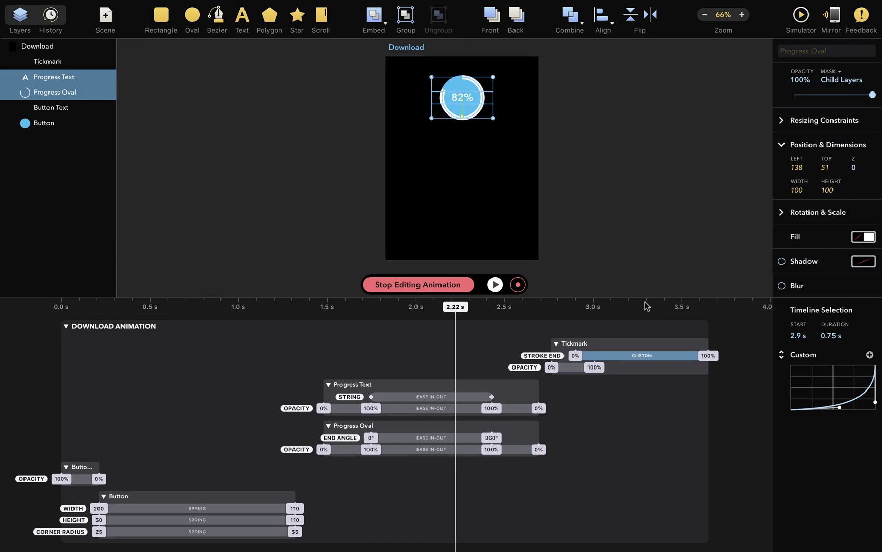
# Step: At about 3.72 s, move the Tickmark onto the Button circle at left 167, top 94, and scrub the whole timeline to check the alignment
pyautogui.moveTo(646, 305); pyautogui.dragTo(721, 306)
pyautogui.scroll(5, 487, 197)
pyautogui.moveTo(450, 246); pyautogui.dragTo(455, 88)
pyautogui.scroll(8, 559, 185)
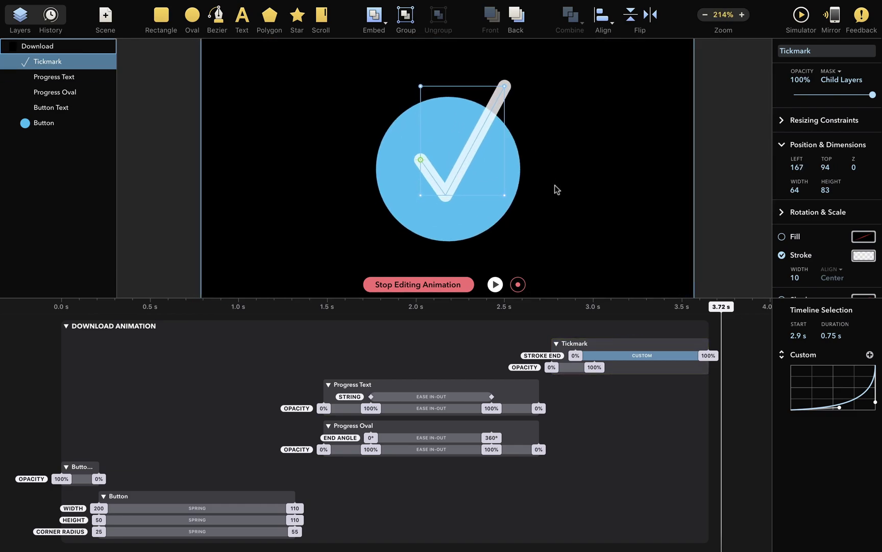
pyautogui.moveTo(65, 308)
pyautogui.mouseDown()
pyautogui.moveTo(308, 328)
pyautogui.moveTo(705, 327)
pyautogui.moveTo(734, 346)
pyautogui.mouseUp()
pyautogui.click(226, 210)
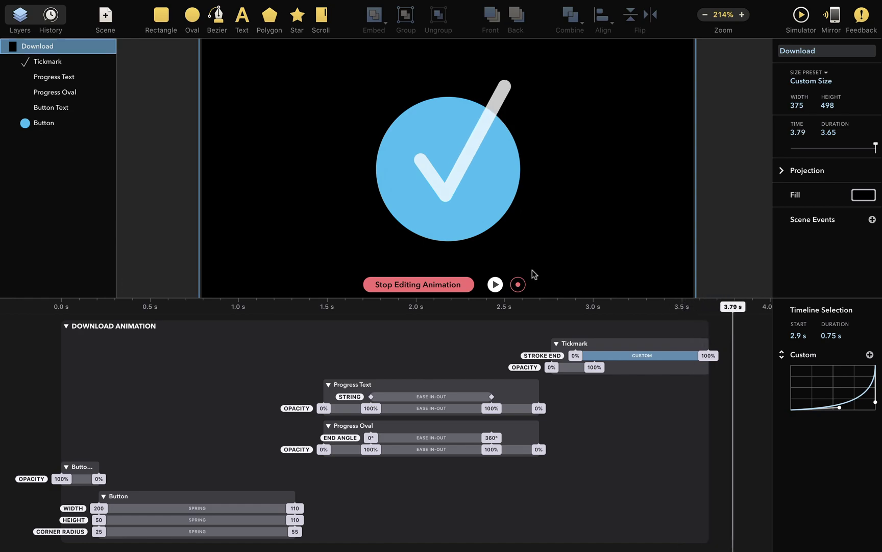
# Step: Turn keyframe recording on and keyframe the Button's fill color to green, about #4BA92E, at 3.65 s
pyautogui.click(517, 286)
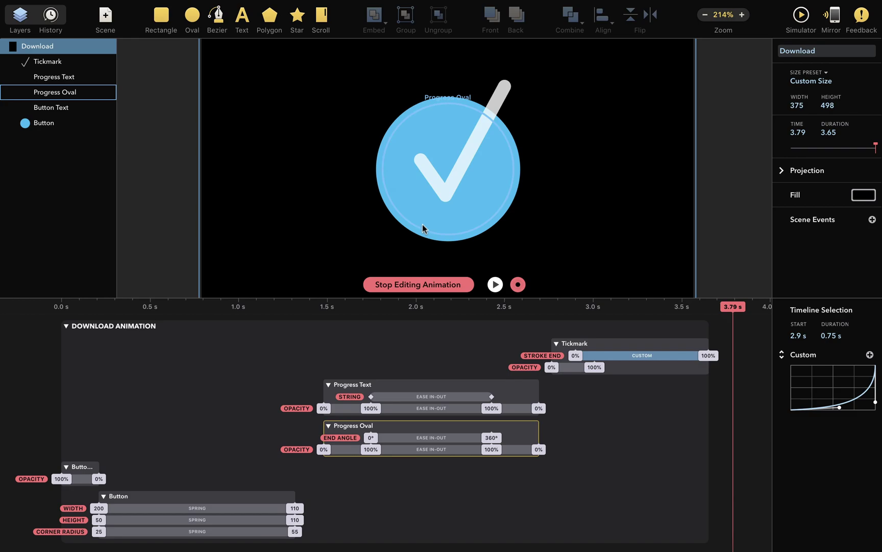
pyautogui.click(66, 124)
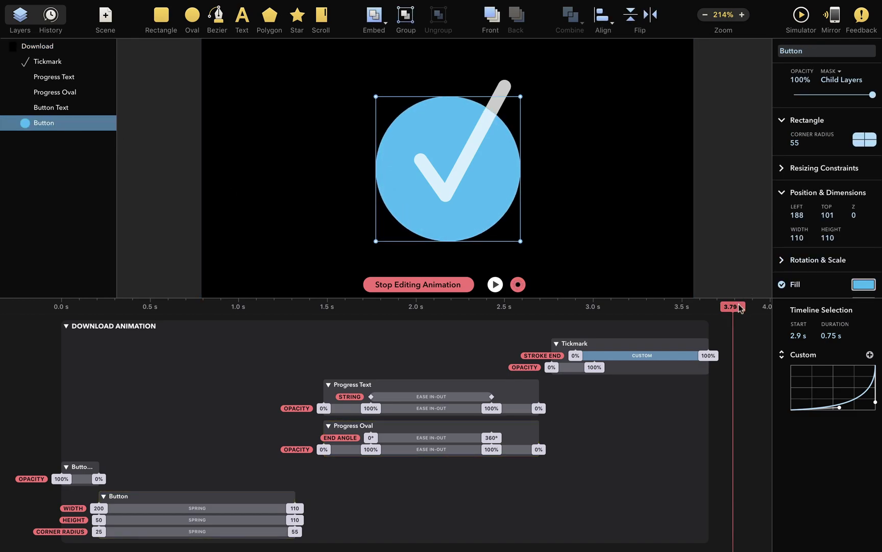
pyautogui.moveTo(740, 308); pyautogui.dragTo(709, 306)
pyautogui.click(862, 289)
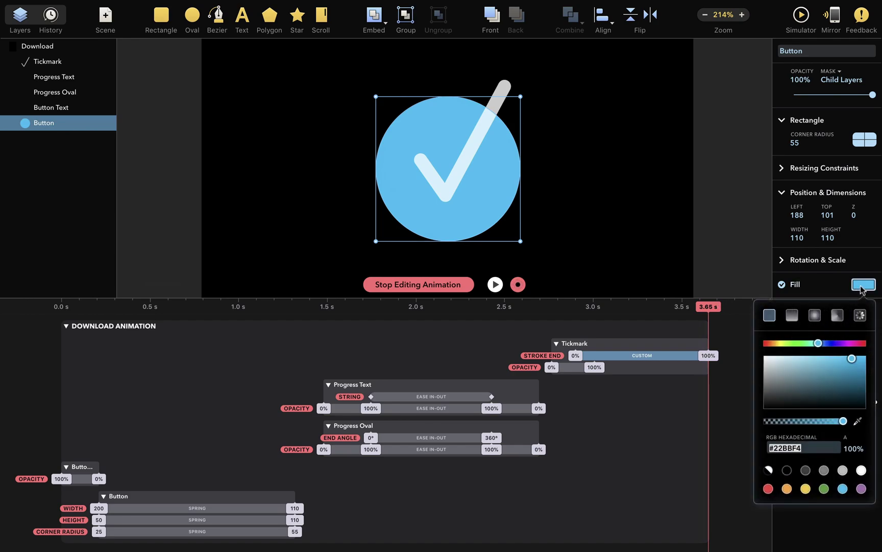
pyautogui.click(824, 487)
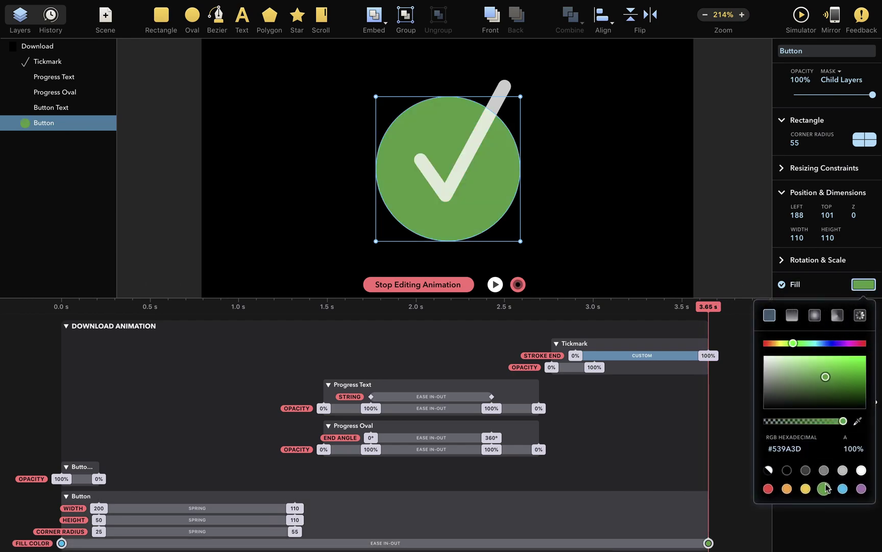
pyautogui.click(838, 374)
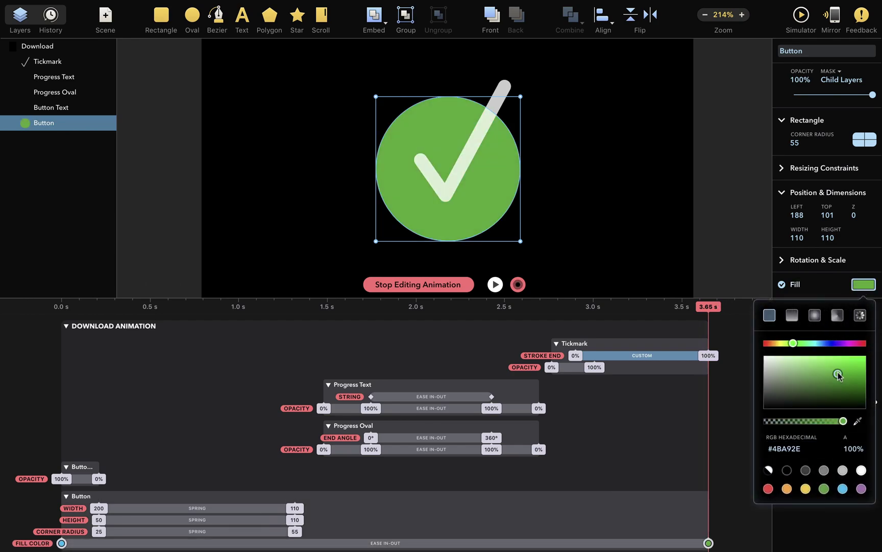
pyautogui.click(863, 288)
# Step: Move the Button's blue fill color keyframe from the start of the timeline to 2.77 s and play the animation to check the color change
pyautogui.scroll(-2, 633, 467)
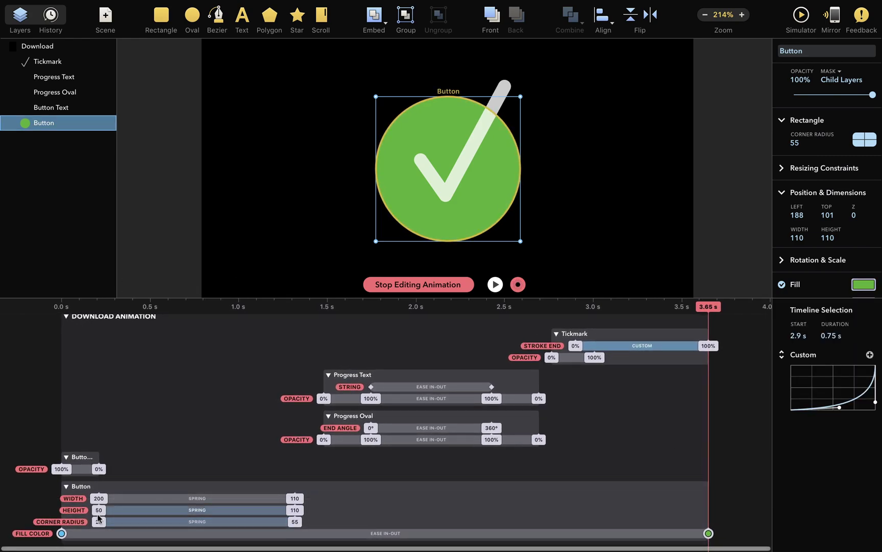
pyautogui.click(92, 532)
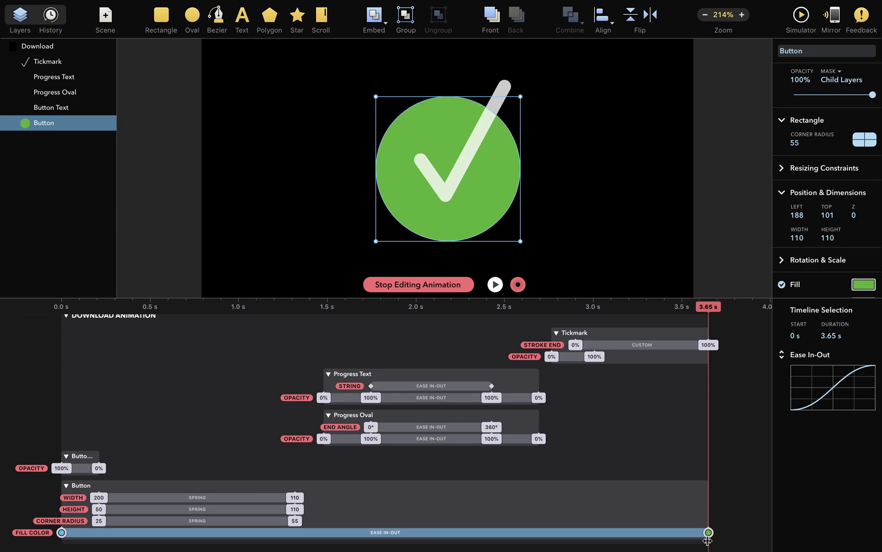
pyautogui.moveTo(61, 532); pyautogui.dragTo(555, 506)
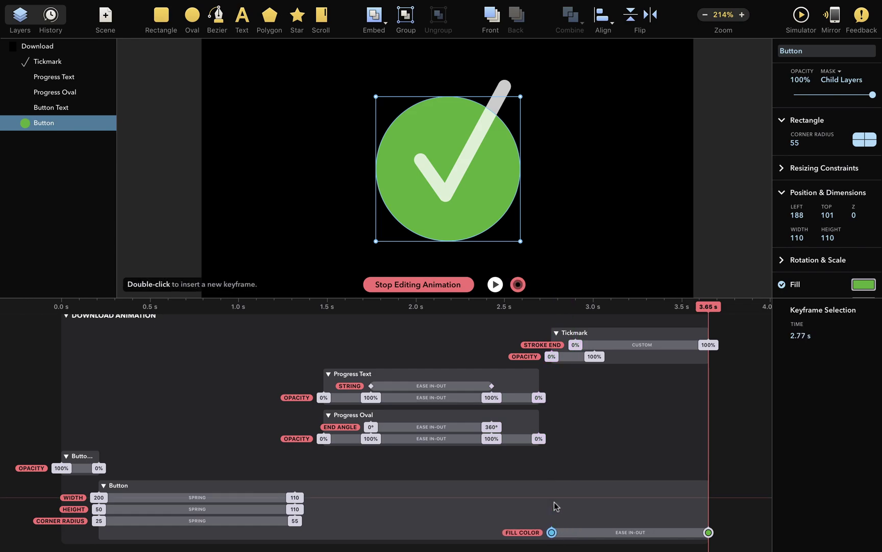
pyautogui.click(499, 289)
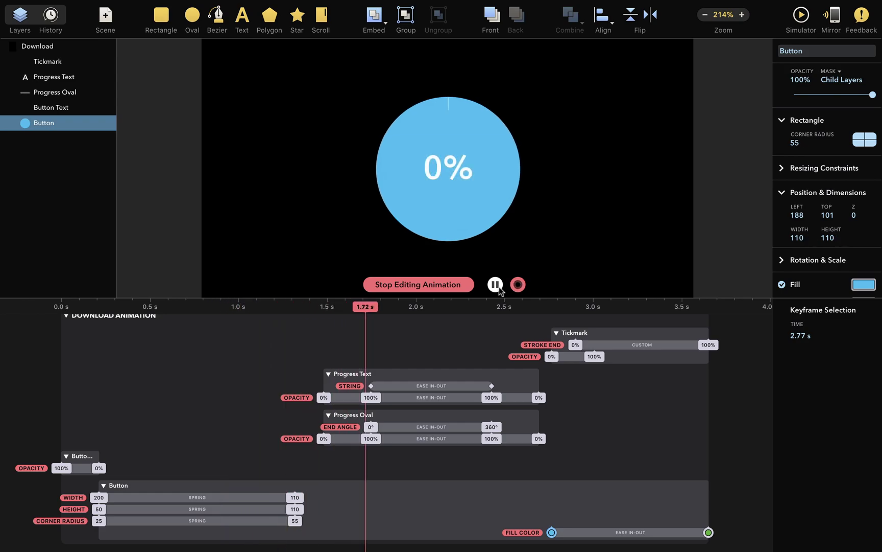